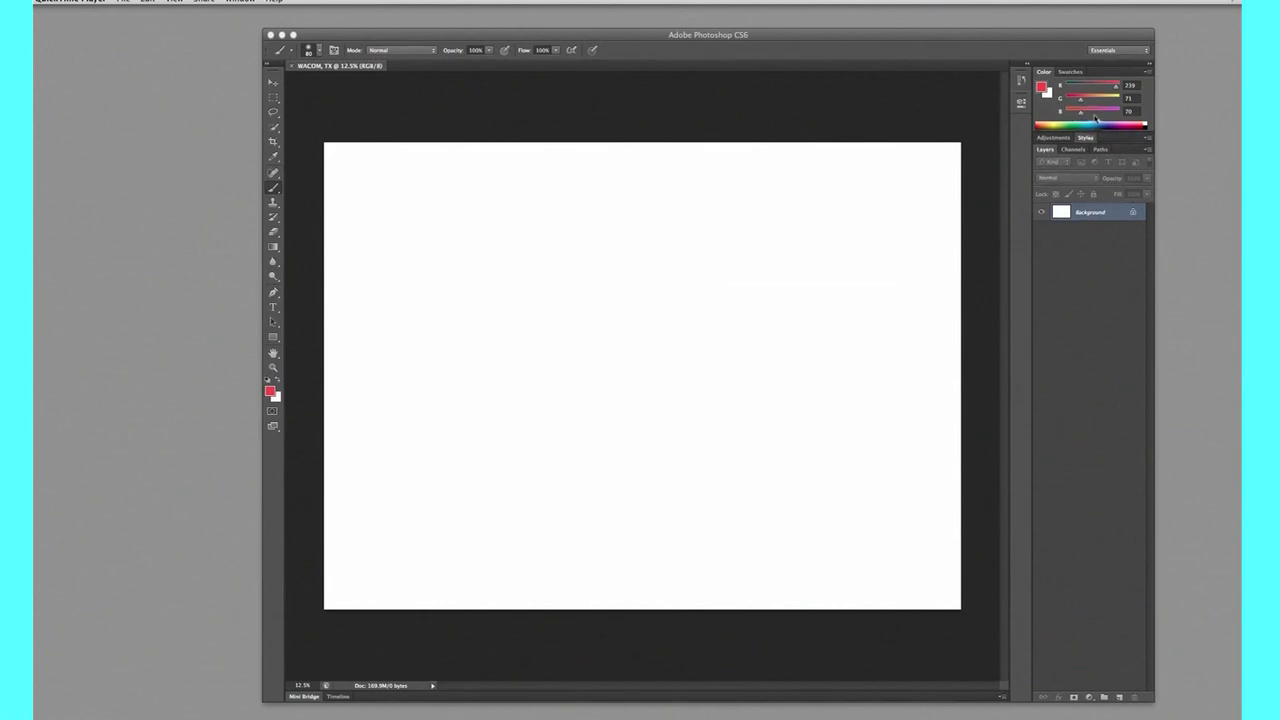
- Set the Photoshop painting colour to crimson R167 G30 B61 and dab a first mark on the canvas
left_click(1128, 131)
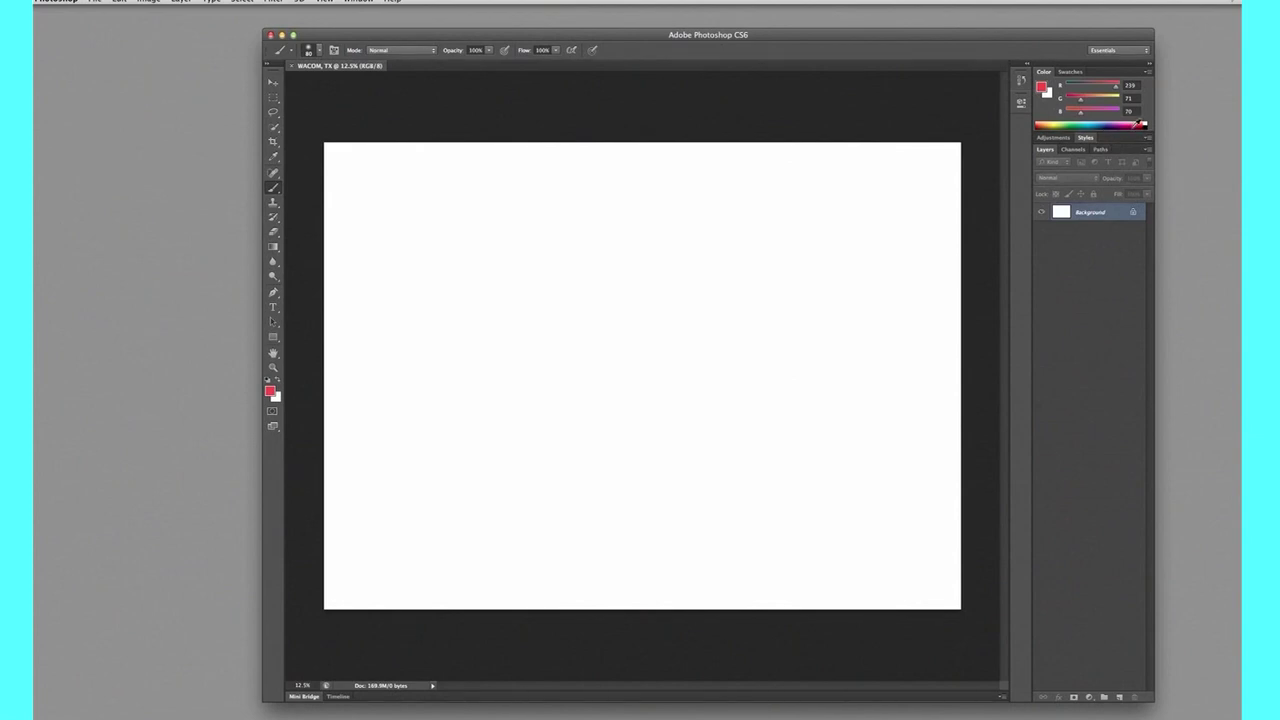
left_click_drag(1138, 122, 1140, 123)
mouse_move(403, 266)
left_mouse_down()
mouse_move(446, 231)
mouse_move(458, 262)
mouse_move(425, 308)
mouse_move(408, 306)
mouse_move(400, 276)
mouse_move(422, 290)
mouse_move(392, 282)
mouse_move(456, 264)
mouse_move(406, 266)
mouse_move(426, 266)
left_mouse_up()
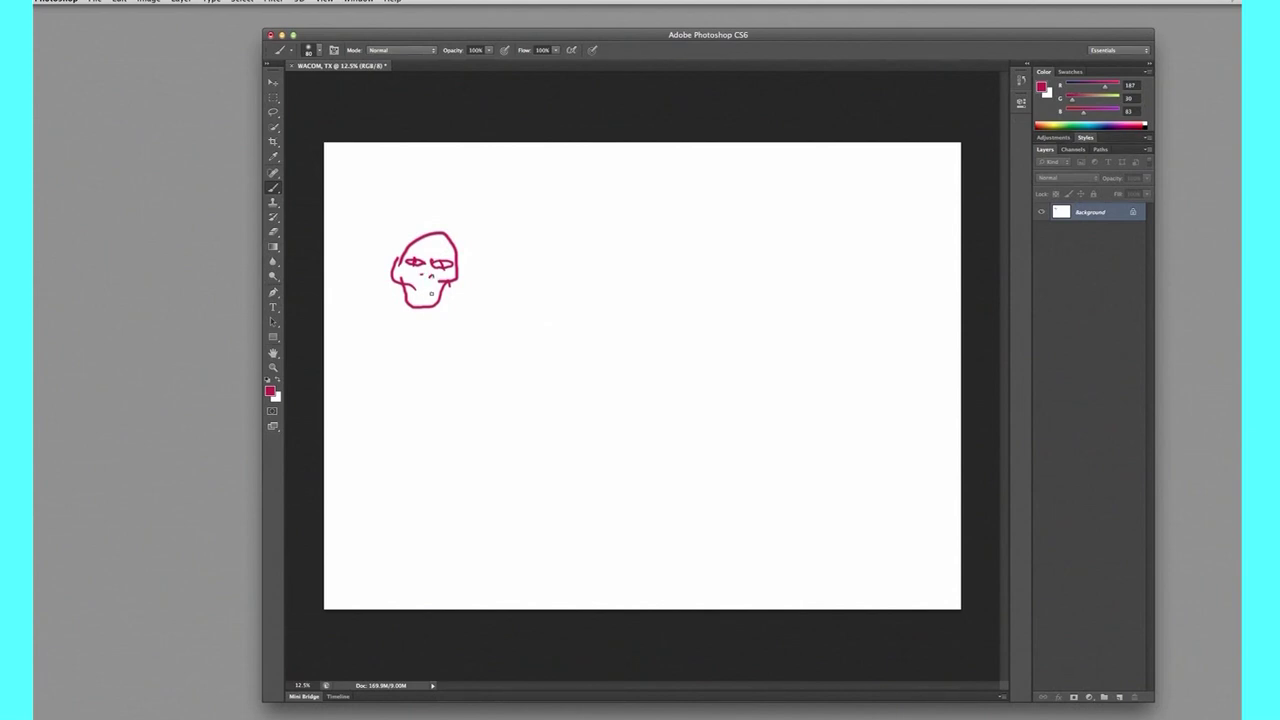
- Add a mouth, an ear and curly hair to the left figure's head
left_click_drag(418, 284, 432, 286)
left_click_drag(393, 268, 386, 286)
mouse_move(384, 285)
left_mouse_down()
mouse_move(386, 247)
mouse_move(451, 220)
mouse_move(478, 262)
mouse_move(464, 284)
mouse_move(429, 322)
mouse_move(367, 329)
mouse_move(481, 322)
mouse_move(514, 382)
mouse_move(500, 404)
mouse_move(522, 417)
left_mouse_up()
- Draw the left figure's torso, hip-bent arm, outstretched arm, chest, legs and feet
mouse_move(368, 332)
left_mouse_down()
mouse_move(349, 378)
mouse_move(380, 418)
mouse_move(443, 435)
left_mouse_up()
mouse_move(392, 361)
left_mouse_down()
mouse_move(416, 418)
mouse_move(460, 420)
mouse_move(466, 448)
mouse_move(442, 432)
left_mouse_up()
mouse_move(518, 391)
left_mouse_down()
mouse_move(574, 400)
mouse_move(594, 422)
mouse_move(479, 424)
mouse_move(478, 482)
left_mouse_up()
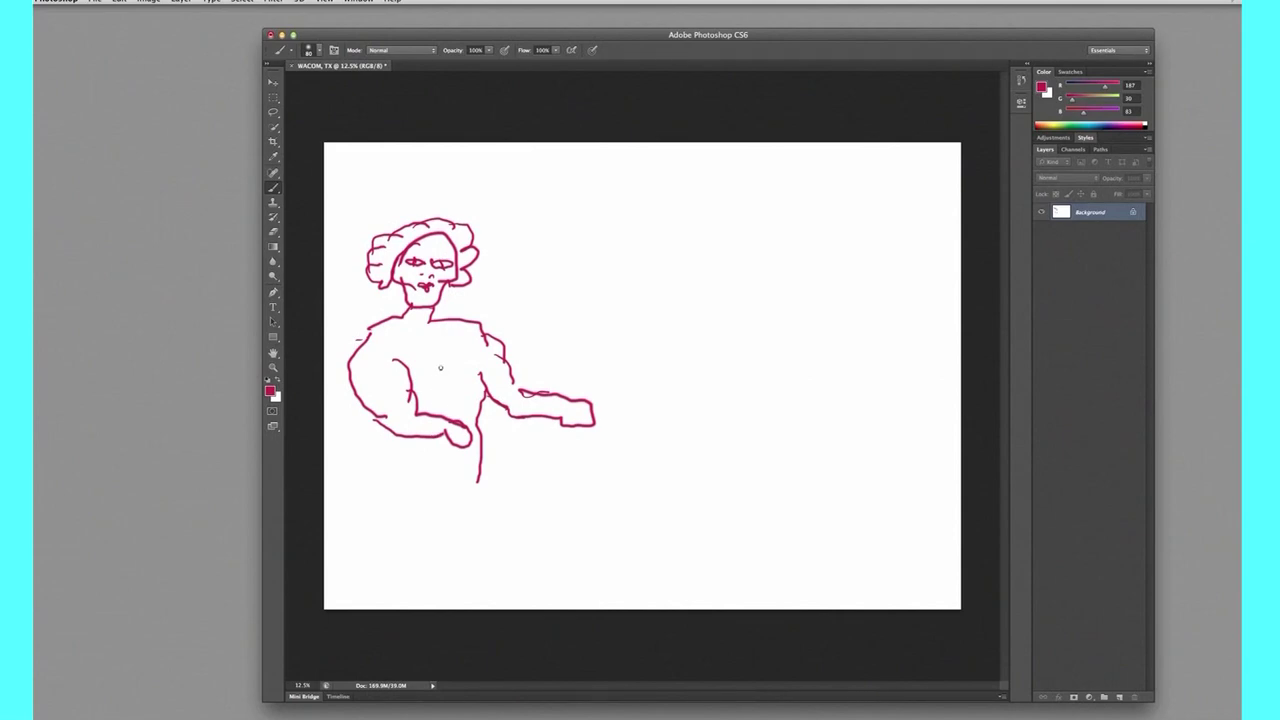
mouse_move(440, 368)
left_mouse_down()
mouse_move(420, 392)
mouse_move(473, 388)
left_mouse_up()
left_click_drag(417, 446, 383, 572)
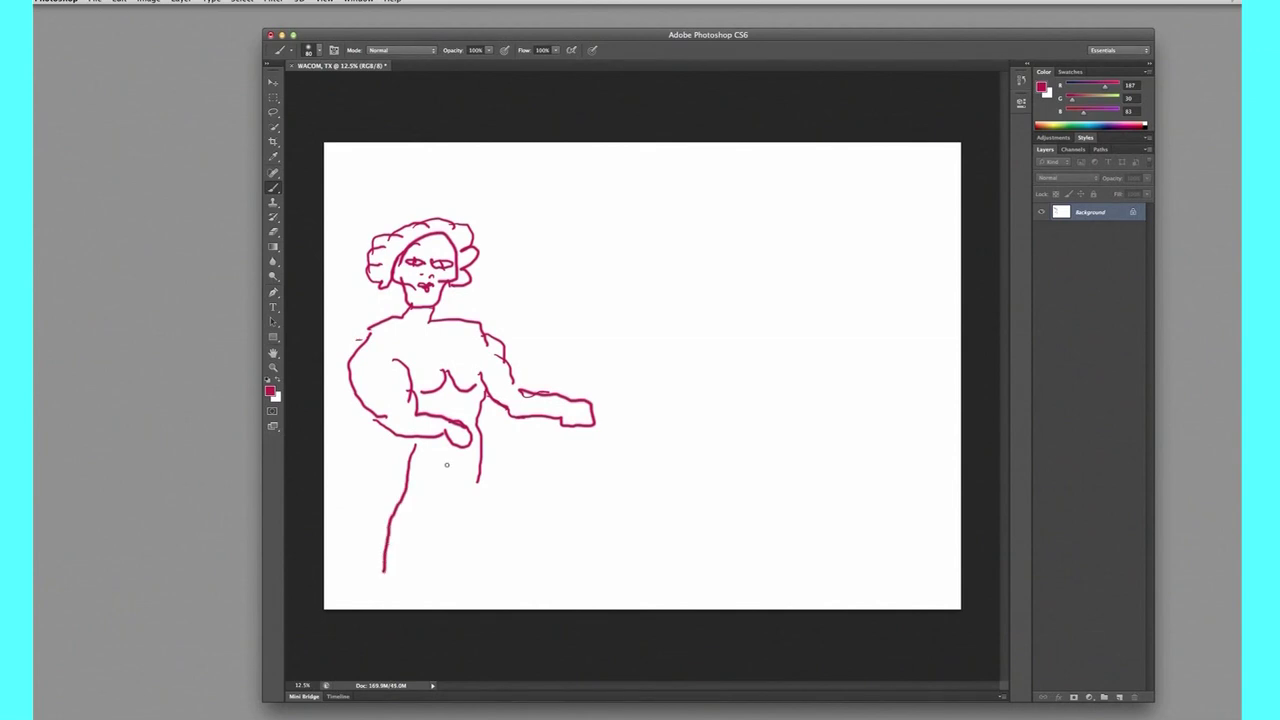
left_click_drag(481, 483, 436, 578)
mouse_move(432, 532)
left_mouse_down()
mouse_move(412, 578)
mouse_move(441, 588)
mouse_move(419, 601)
mouse_move(397, 592)
mouse_move(392, 606)
mouse_move(384, 570)
left_mouse_up()
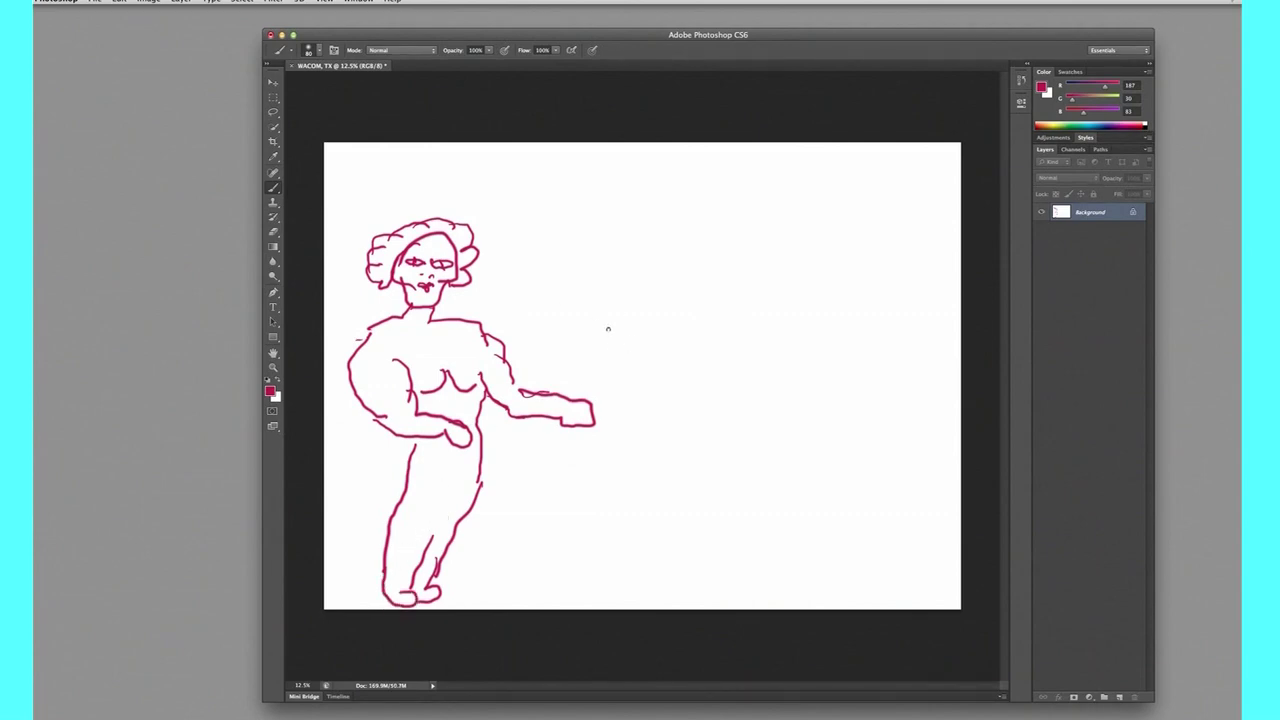
- Draw the bending second figure's curved back, top loop and legs
left_click_drag(614, 331, 580, 394)
mouse_move(614, 331)
left_mouse_down()
mouse_move(650, 344)
mouse_move(710, 422)
mouse_move(737, 524)
left_mouse_up()
left_click_drag(567, 432, 546, 565)
mouse_move(593, 371)
left_mouse_down()
mouse_move(590, 388)
mouse_move(614, 330)
left_mouse_up()
mouse_move(612, 430)
left_mouse_down()
mouse_move(564, 568)
mouse_move(578, 590)
mouse_move(541, 574)
mouse_move(546, 557)
left_mouse_up()
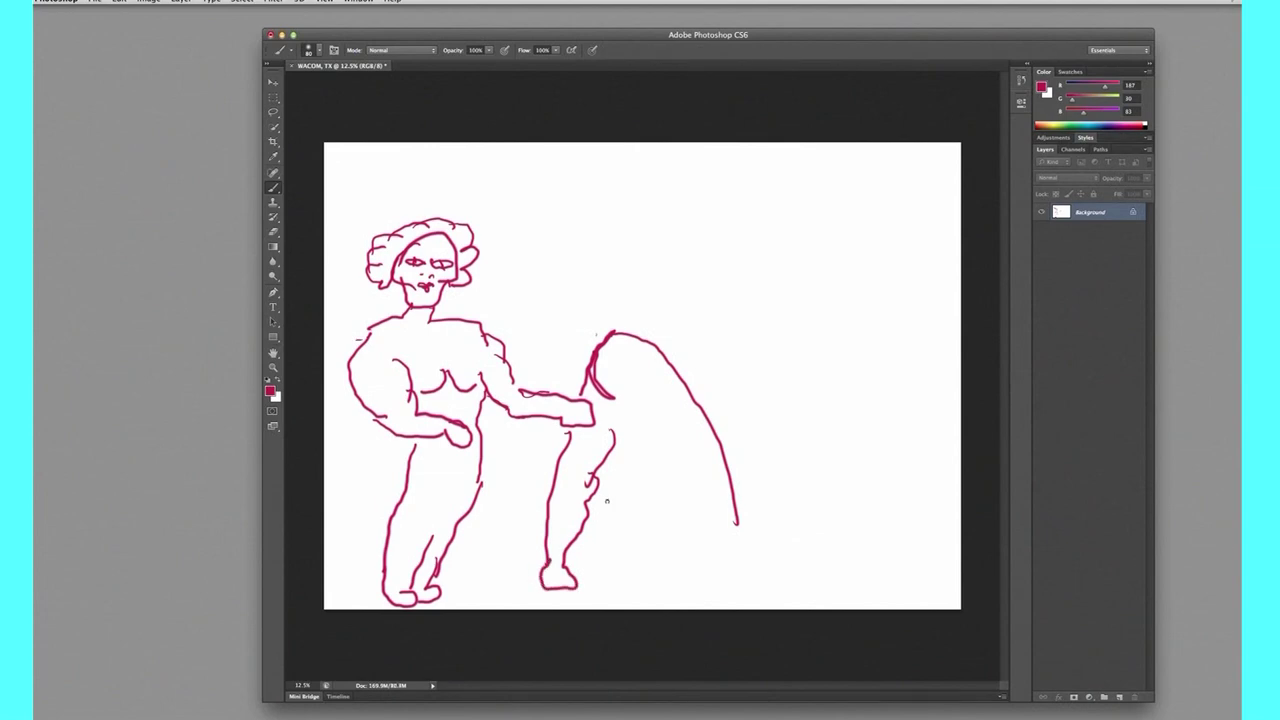
mouse_move(605, 466)
left_mouse_down()
mouse_move(610, 510)
mouse_move(587, 592)
left_mouse_up()
mouse_move(628, 409)
left_mouse_down()
mouse_move(645, 526)
mouse_move(624, 590)
left_mouse_up()
- Add the hanging shape, a hanging arm and short detail strokes at the figure's lower end
mouse_move(660, 524)
left_mouse_down()
mouse_move(671, 548)
mouse_move(655, 596)
left_mouse_up()
mouse_move(736, 516)
left_mouse_down()
mouse_move(756, 578)
mouse_move(772, 558)
mouse_move(764, 598)
left_mouse_up()
left_click_drag(726, 546, 728, 594)
mouse_move(714, 486)
left_mouse_down()
mouse_move(726, 550)
mouse_move(716, 574)
mouse_move(732, 570)
mouse_move(712, 584)
mouse_move(702, 572)
mouse_move(704, 586)
mouse_move(697, 532)
left_mouse_up()
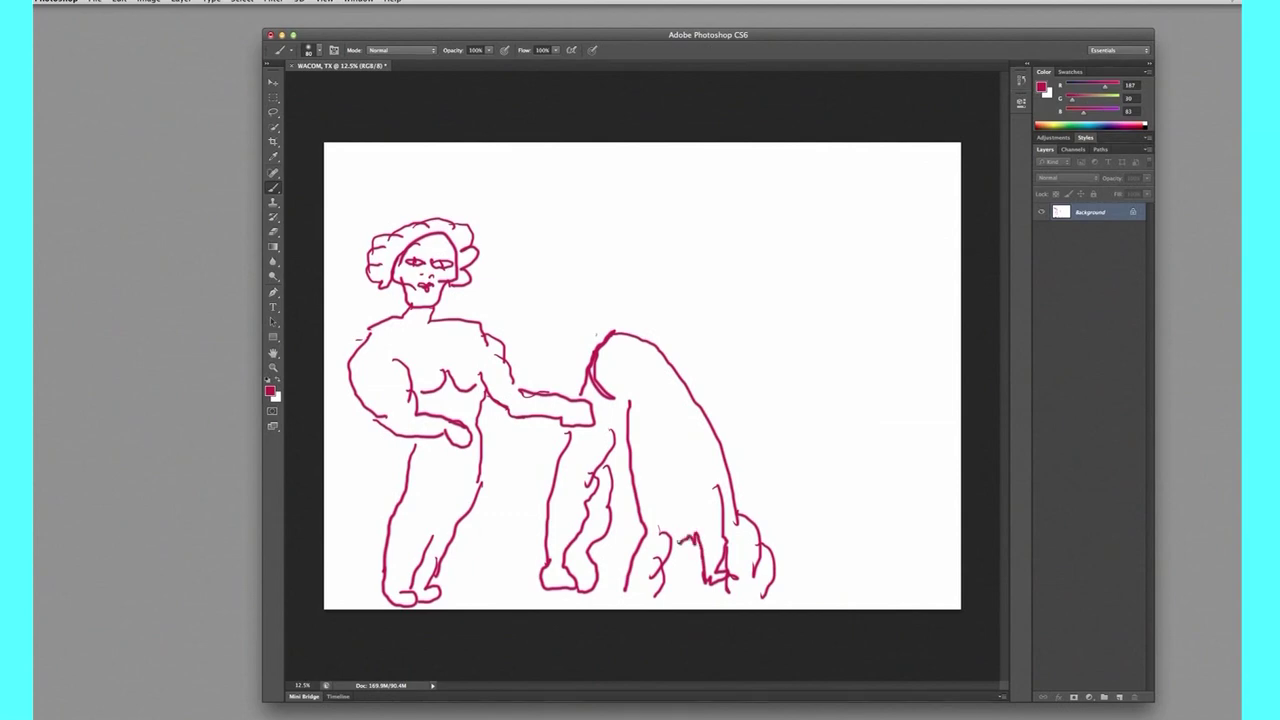
left_click_drag(668, 546, 664, 526)
left_click_drag(697, 575, 682, 568)
left_click_drag(684, 546, 702, 566)
- Detail the upside-down head, body muscles and back, then begin a tall peaked outline on the right
mouse_move(662, 558)
left_mouse_down()
mouse_move(681, 498)
mouse_move(706, 500)
left_mouse_up()
mouse_move(698, 512)
left_mouse_down()
mouse_move(700, 486)
mouse_move(714, 482)
mouse_move(668, 488)
mouse_move(684, 526)
mouse_move(704, 532)
left_mouse_up()
mouse_move(676, 468)
left_mouse_down()
mouse_move(654, 468)
mouse_move(642, 408)
mouse_move(698, 422)
mouse_move(708, 455)
mouse_move(688, 456)
mouse_move(668, 392)
left_mouse_up()
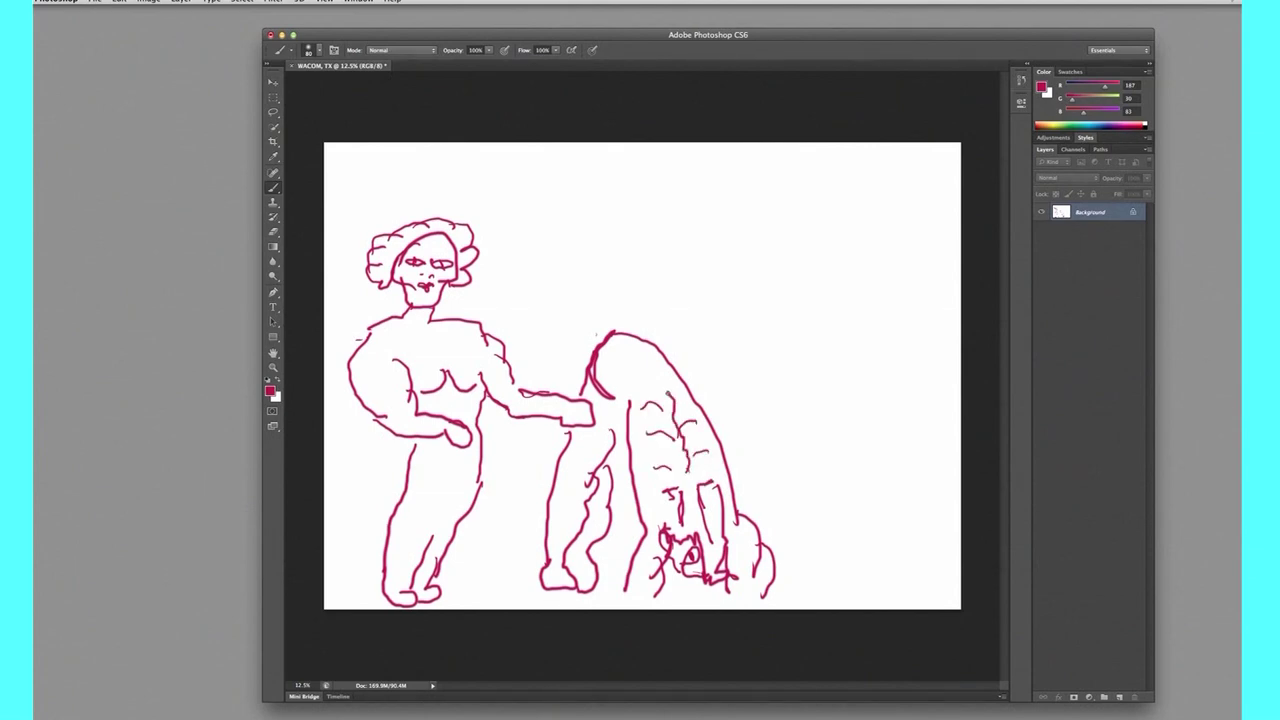
mouse_move(636, 347)
left_mouse_down()
mouse_move(648, 346)
mouse_move(604, 440)
left_mouse_up()
mouse_move(618, 396)
left_mouse_down()
mouse_move(604, 458)
mouse_move(601, 421)
left_mouse_up()
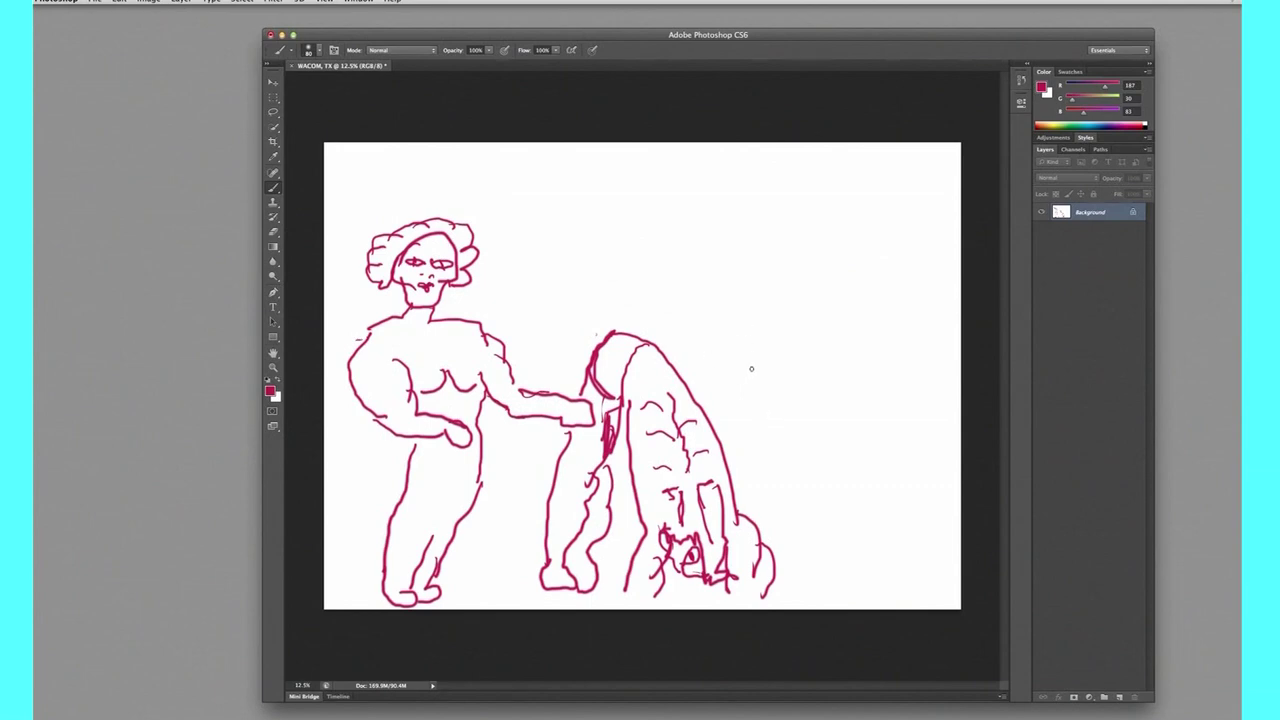
mouse_move(737, 342)
left_mouse_down()
mouse_move(737, 263)
mouse_move(766, 186)
mouse_move(810, 203)
mouse_move(851, 300)
mouse_move(890, 448)
mouse_move(899, 556)
left_mouse_up()
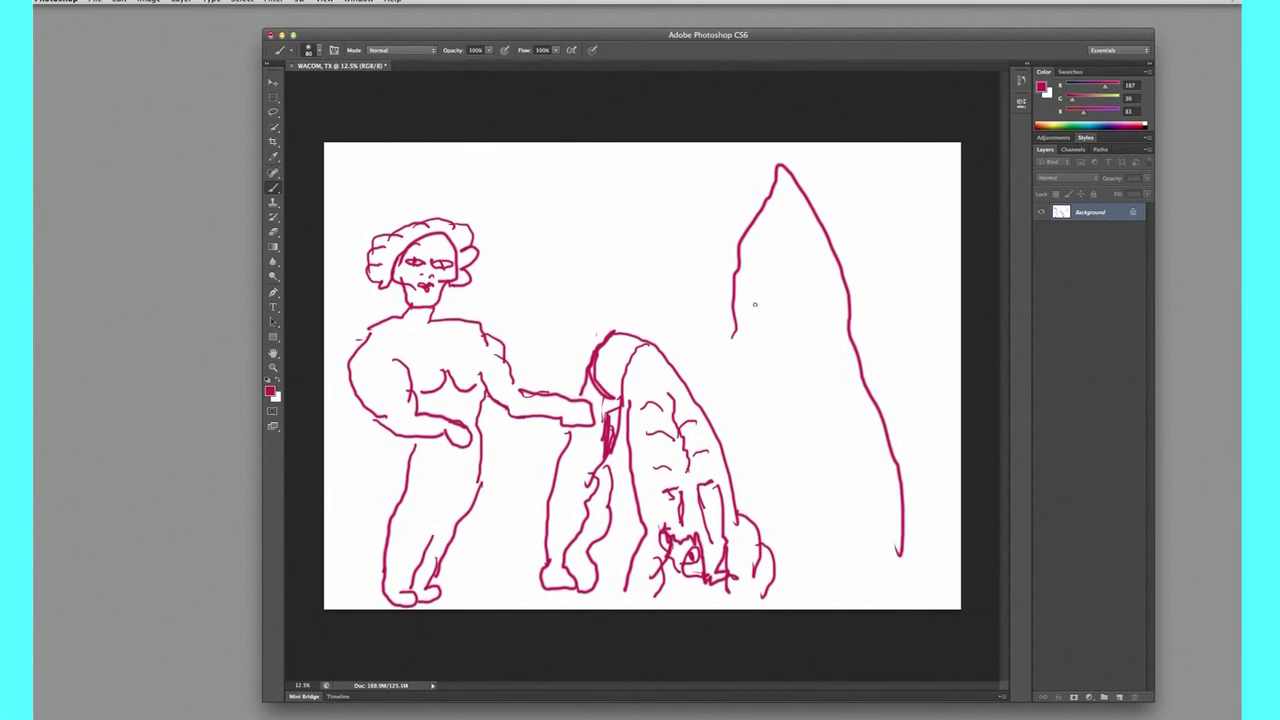
- Draw the right figure's raised arms and extend its outline to the canvas bottom
left_click_drag(776, 228, 762, 346)
mouse_move(780, 221)
left_mouse_down()
mouse_move(778, 172)
mouse_move(820, 276)
mouse_move(818, 348)
mouse_move(843, 400)
left_mouse_up()
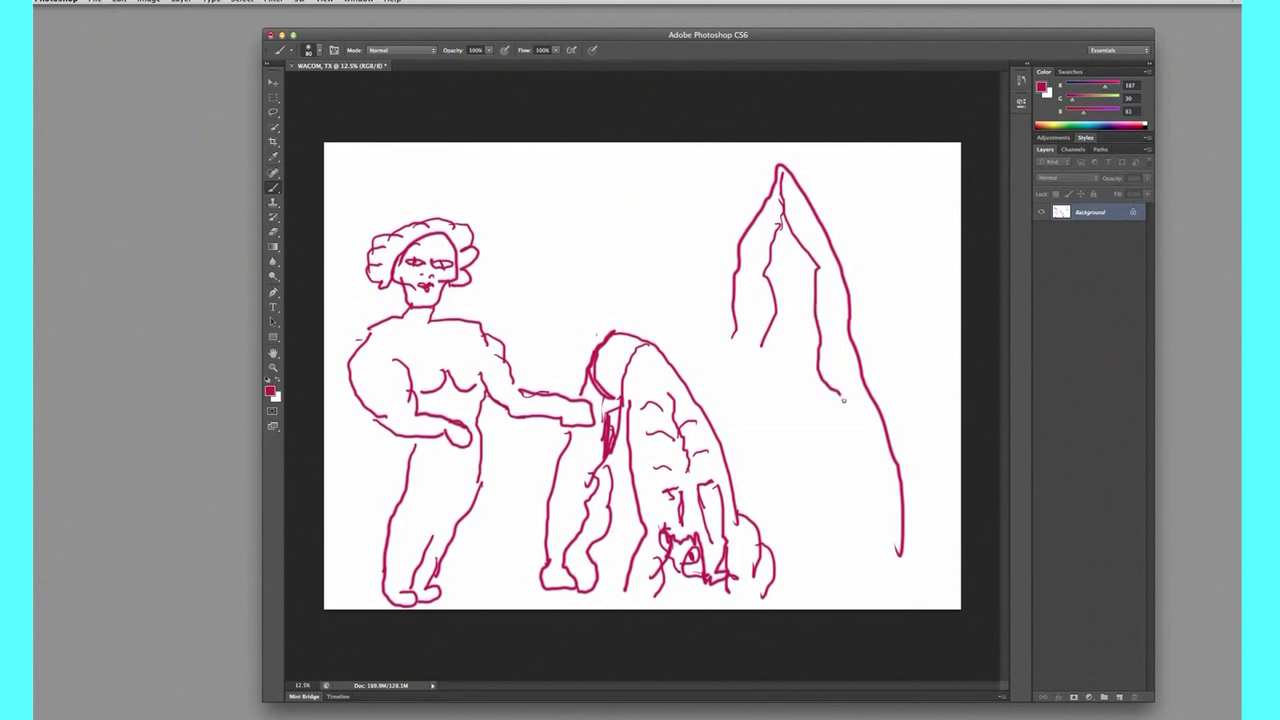
mouse_move(807, 360)
left_mouse_down()
mouse_move(814, 380)
mouse_move(826, 305)
mouse_move(781, 303)
mouse_move(778, 365)
mouse_move(731, 406)
mouse_move(732, 544)
left_mouse_up()
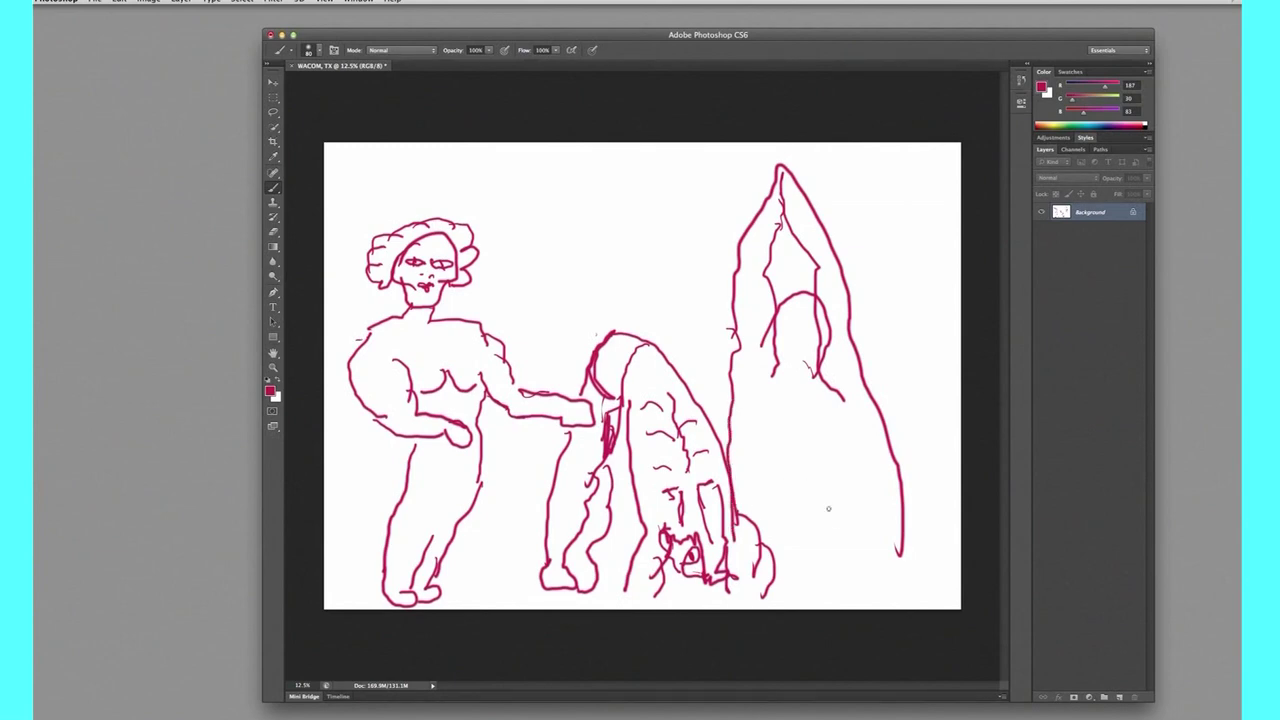
left_click_drag(884, 546, 857, 614)
- Draw the right figure's head arc, shoulders, belly line, chest circles and torso sides
mouse_move(777, 438)
left_mouse_down()
mouse_move(805, 432)
mouse_move(812, 454)
left_mouse_up()
mouse_move(849, 429)
left_mouse_down()
mouse_move(842, 451)
mouse_move(779, 443)
mouse_move(832, 562)
left_mouse_up()
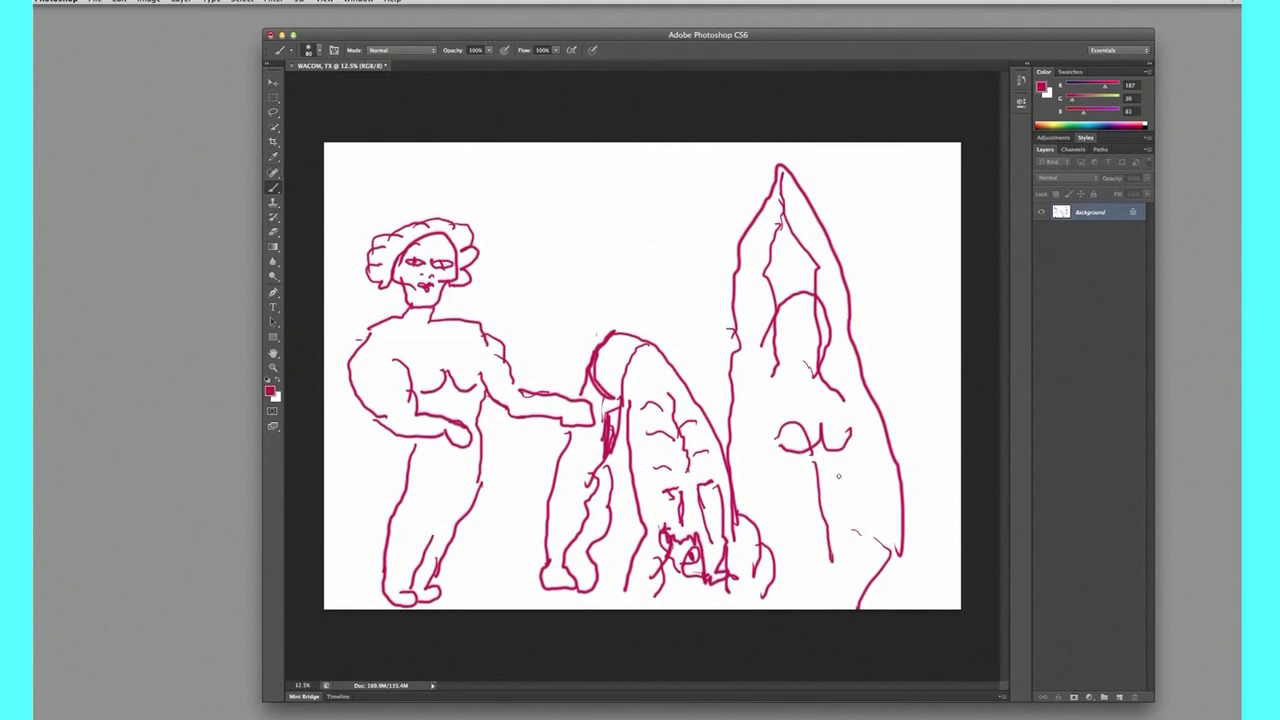
mouse_move(842, 472)
left_mouse_down()
mouse_move(798, 476)
mouse_move(830, 486)
left_mouse_up()
mouse_move(804, 508)
left_mouse_down()
mouse_move(826, 506)
mouse_move(832, 542)
left_mouse_up()
left_click_drag(790, 432, 844, 427)
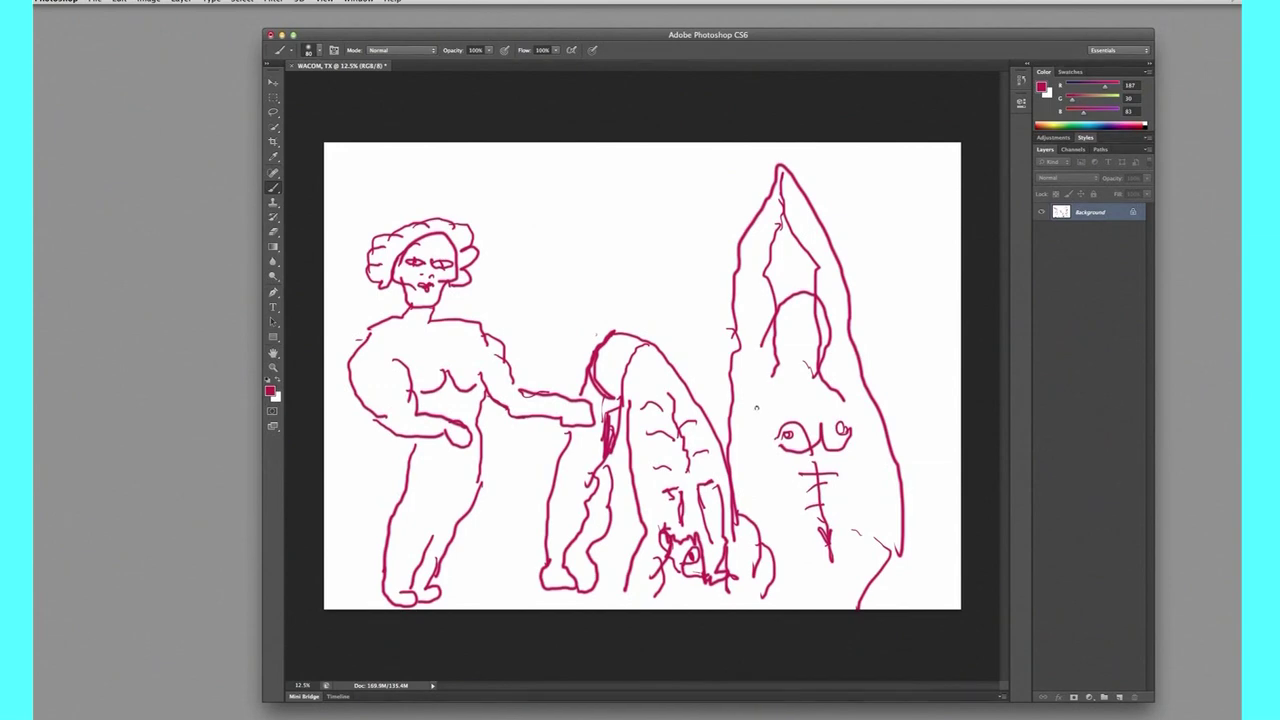
left_click_drag(766, 392, 762, 478)
left_click_drag(752, 424, 738, 330)
mouse_move(754, 456)
left_mouse_down()
mouse_move(794, 548)
mouse_move(853, 490)
mouse_move(860, 372)
left_mouse_up()
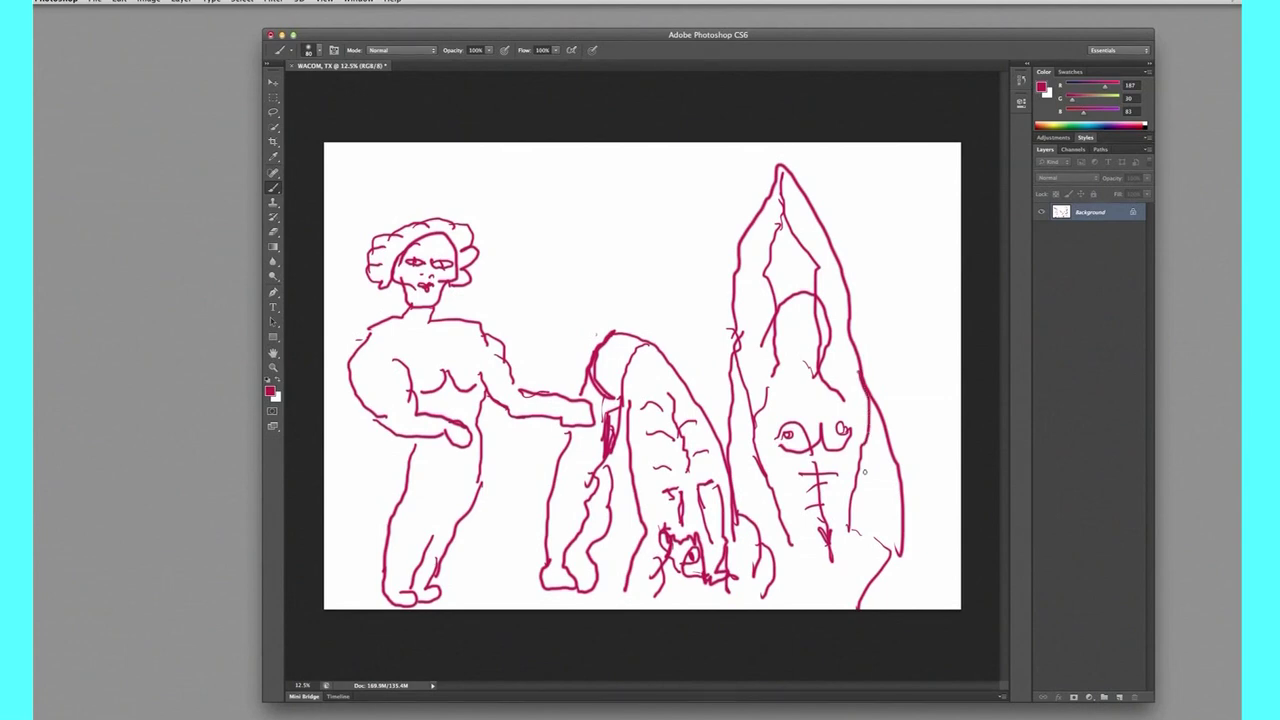
left_click_drag(865, 472, 872, 422)
- Add eyes, nose, mouth and hair to the right figure's face
left_click_drag(788, 320, 840, 330)
left_click_drag(820, 330, 822, 344)
left_click_drag(804, 339, 812, 344)
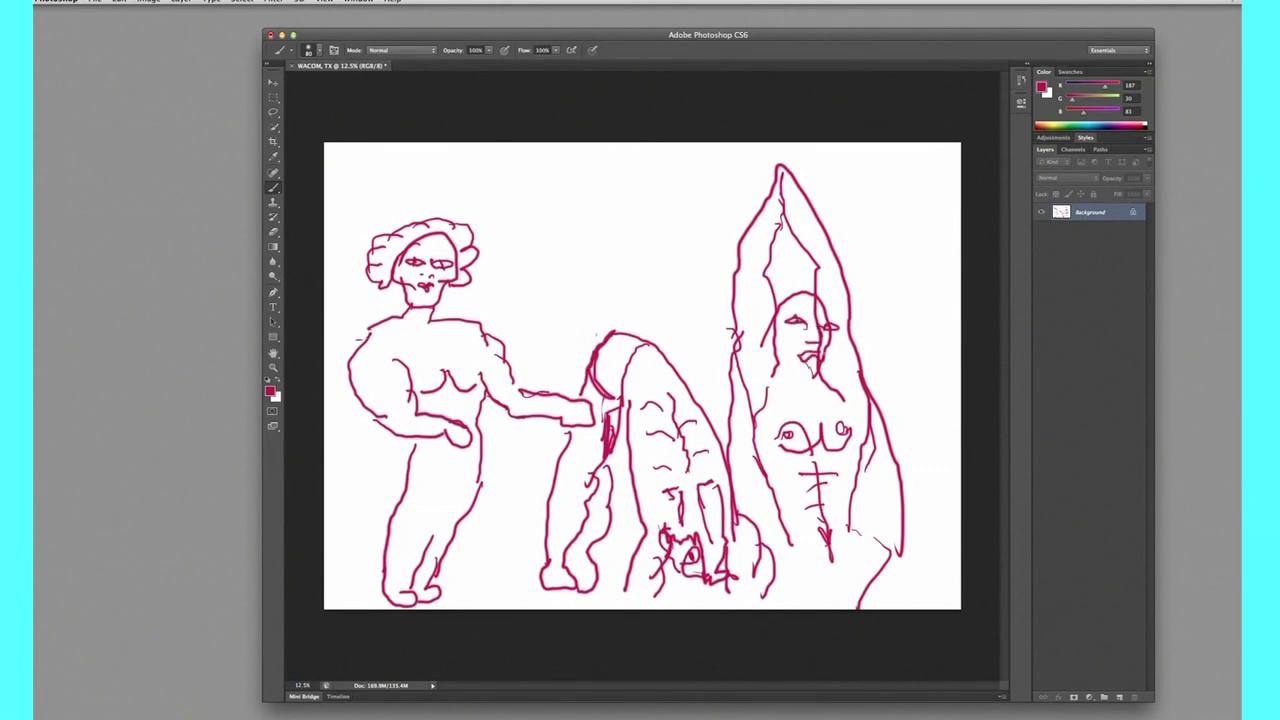
mouse_move(808, 284)
left_mouse_down()
mouse_move(782, 298)
mouse_move(758, 344)
mouse_move(790, 302)
mouse_move(758, 344)
mouse_move(836, 316)
mouse_move(850, 356)
mouse_move(840, 364)
left_mouse_up()
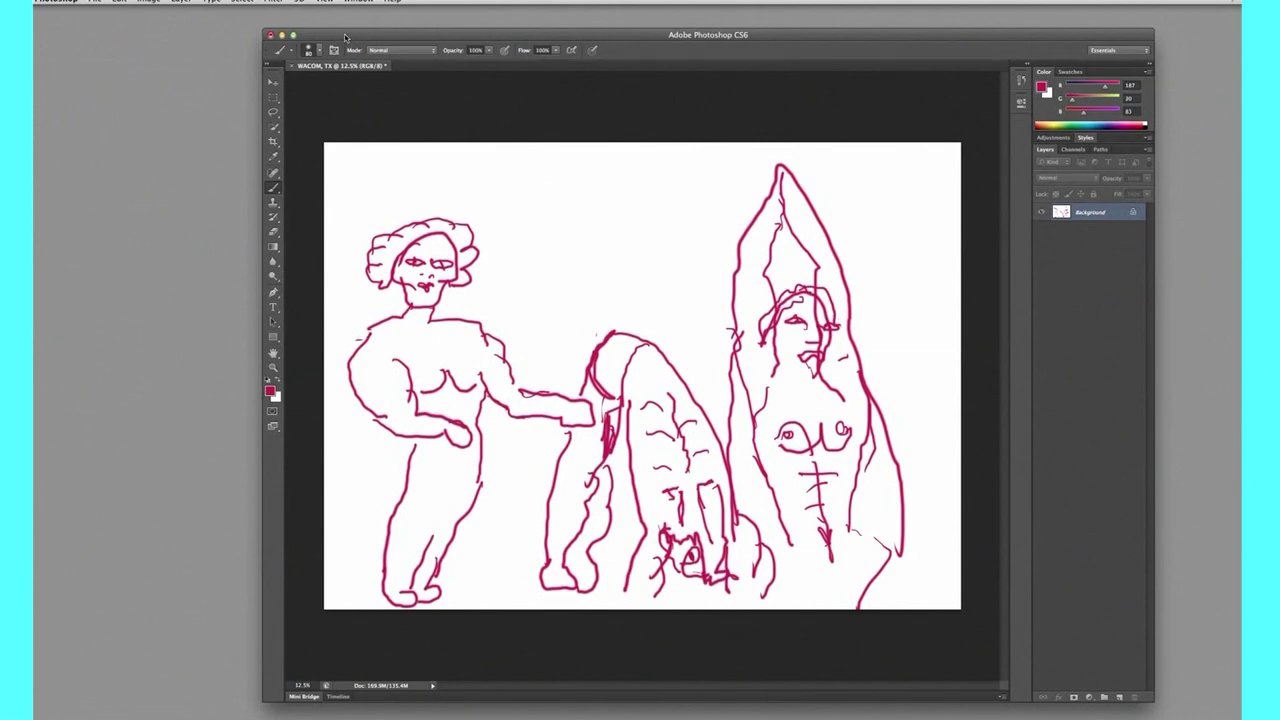
left_click_drag(345, 37, 371, 27)
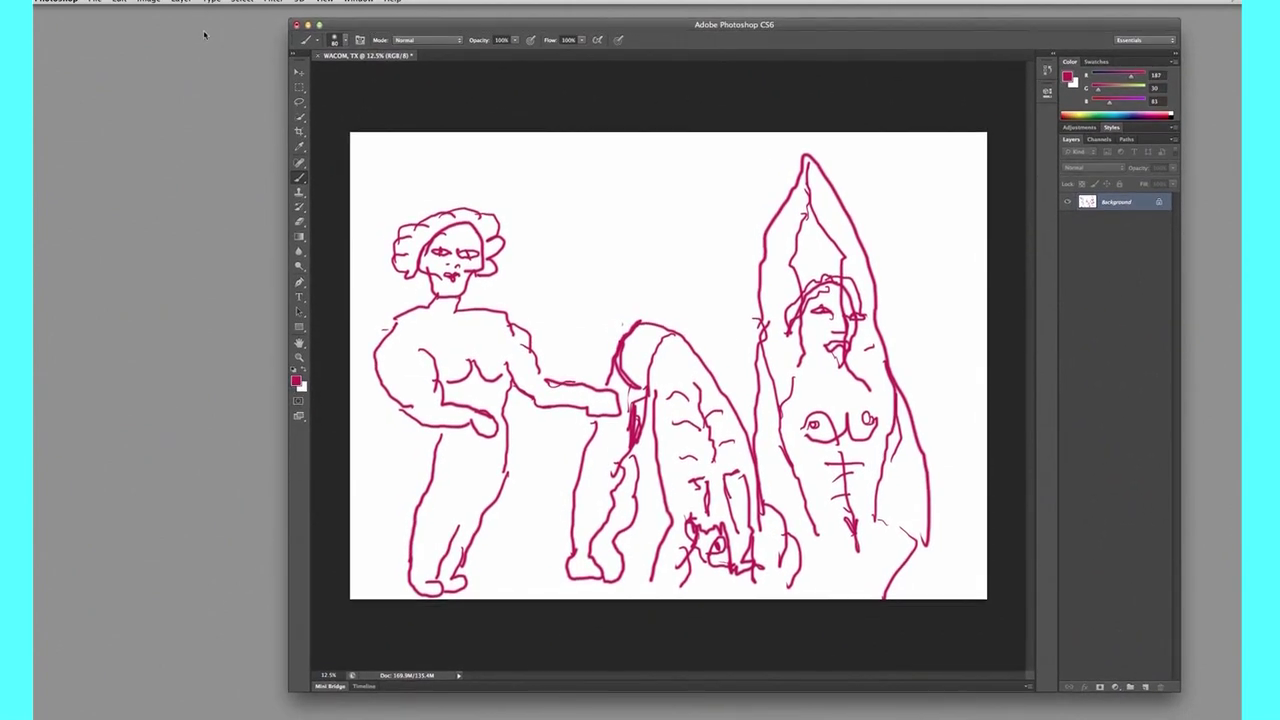
- Save the sketch to the desktop as WACOM, TX.bmp and hide Photoshop
left_click(95, 2)
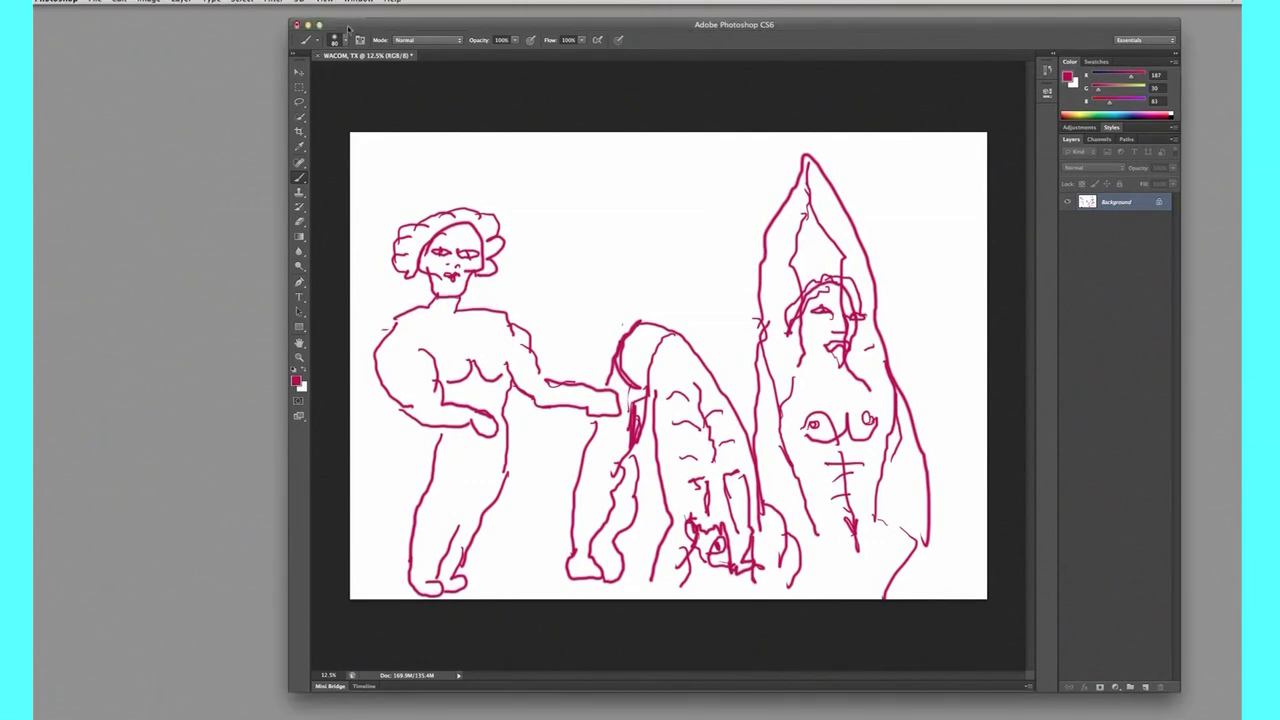
left_click(95, 2)
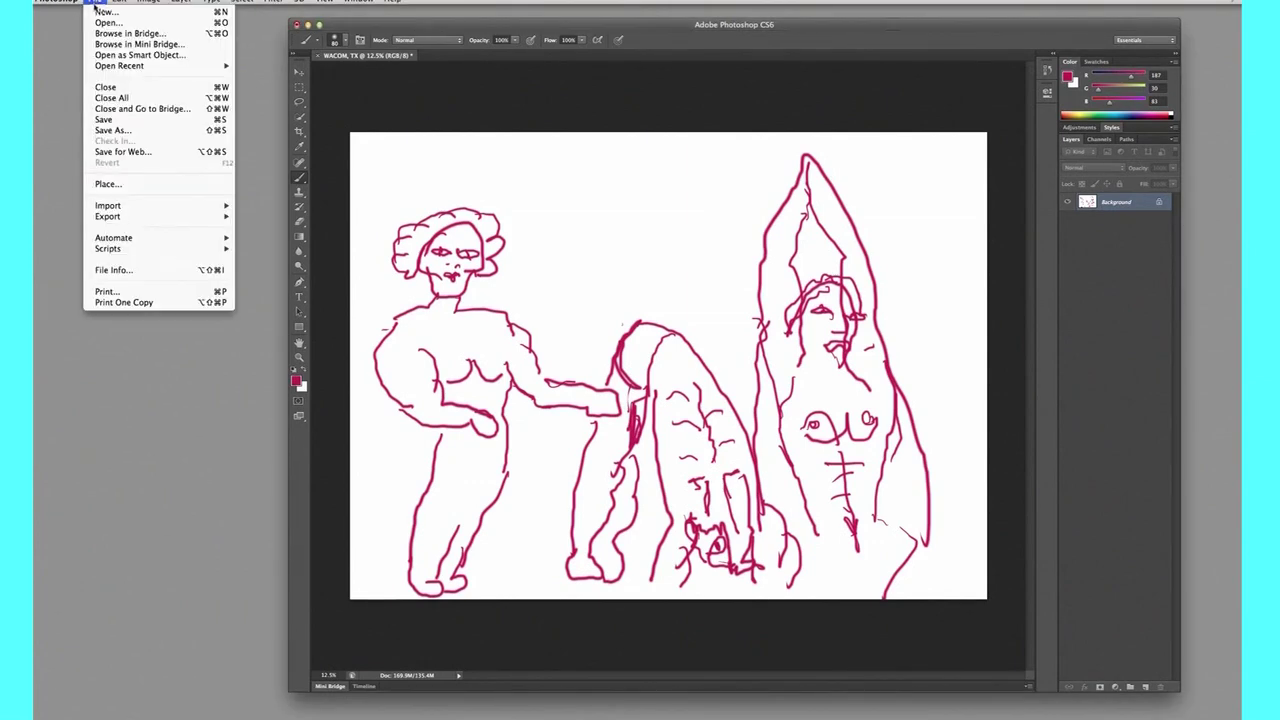
left_click(126, 131)
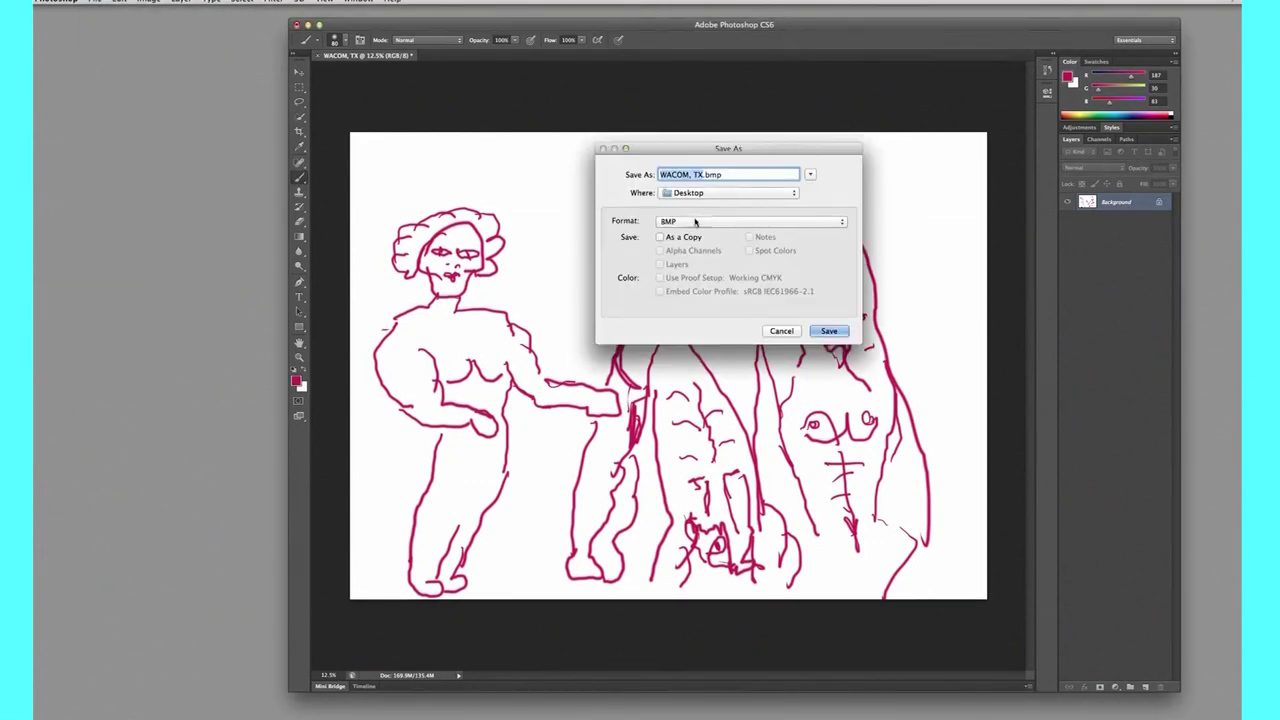
left_click(828, 331)
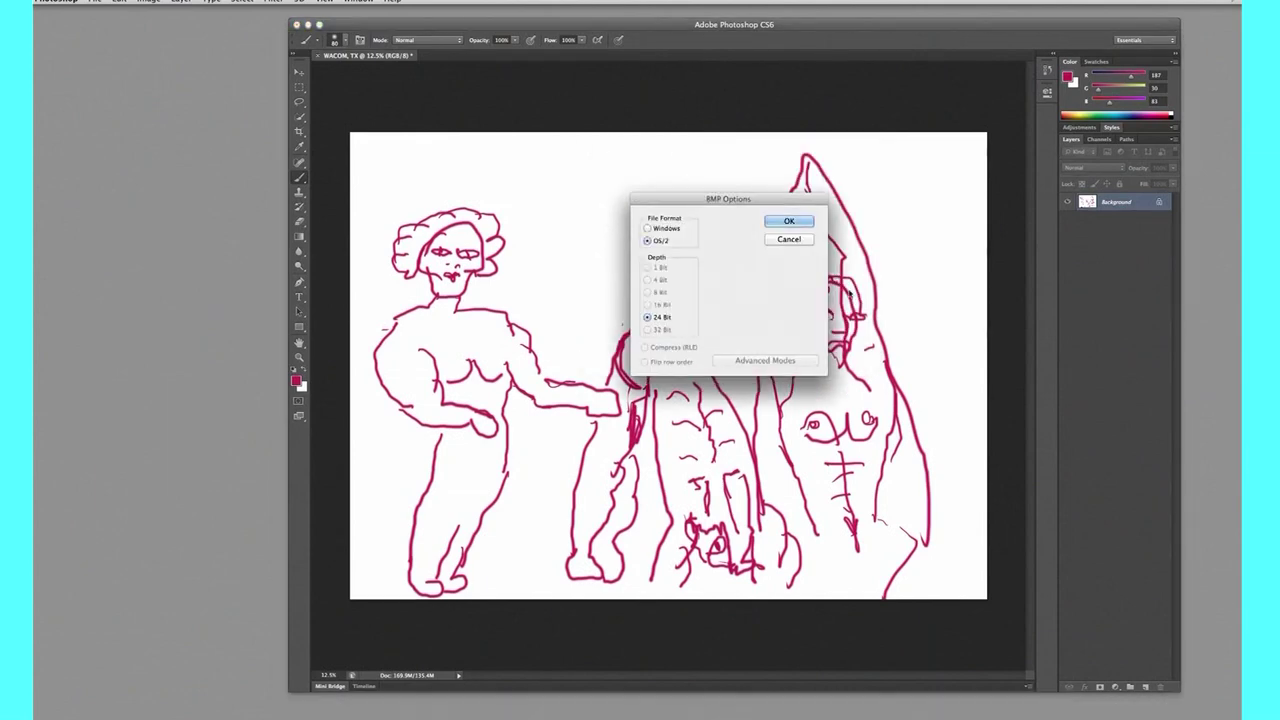
left_click(779, 224)
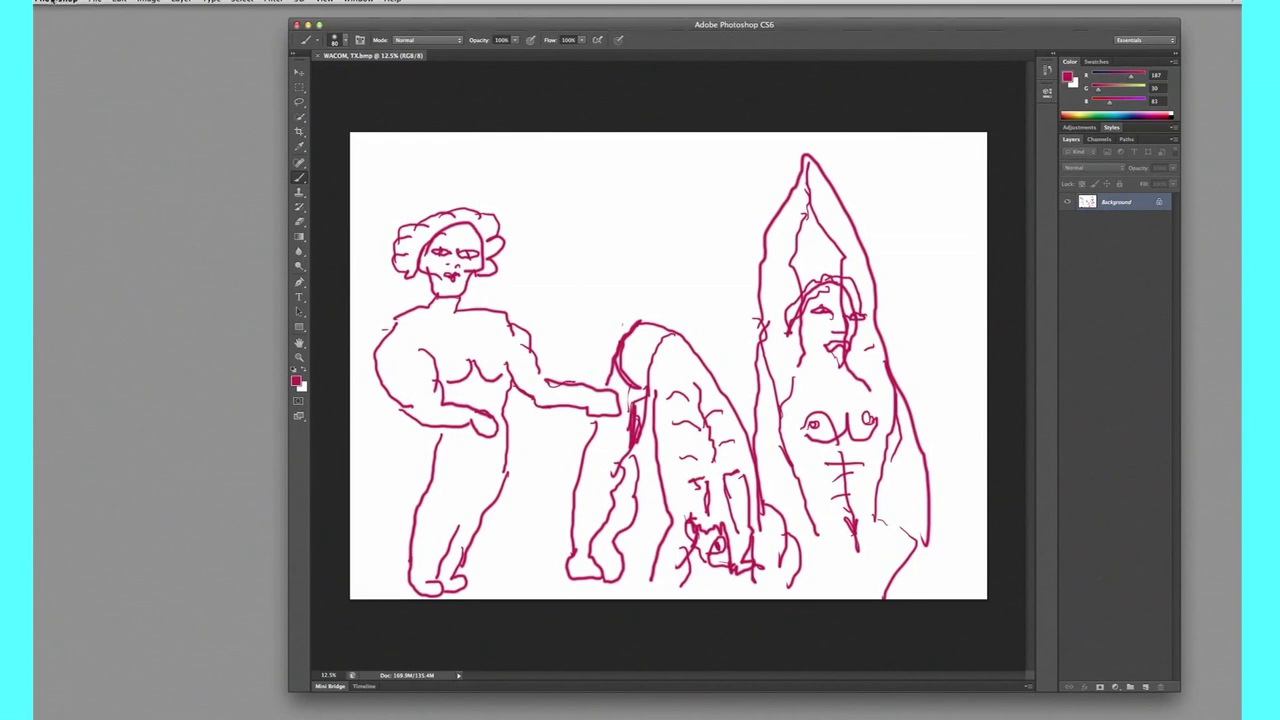
left_click(58, 2)
left_click(64, 68)
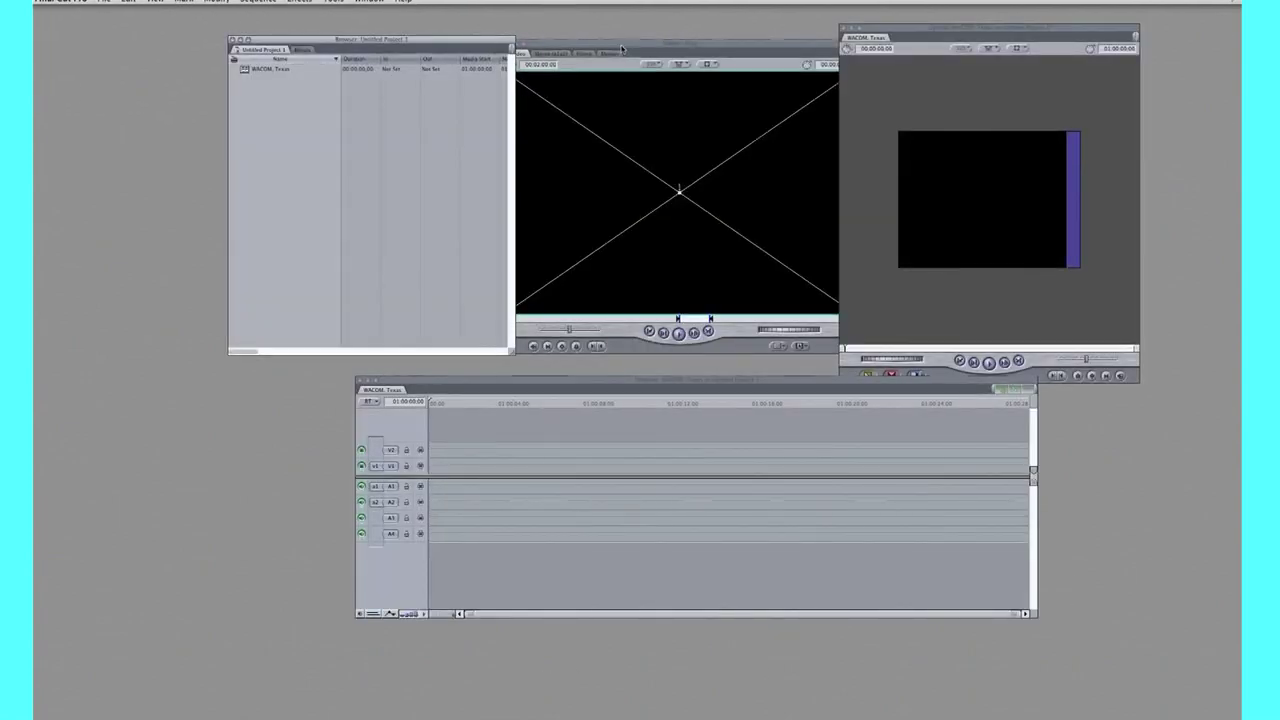
- Import WACOM, TX.bmp, place it on track V1 and open the clip in the Viewer
left_click_drag(816, 210, 305, 150)
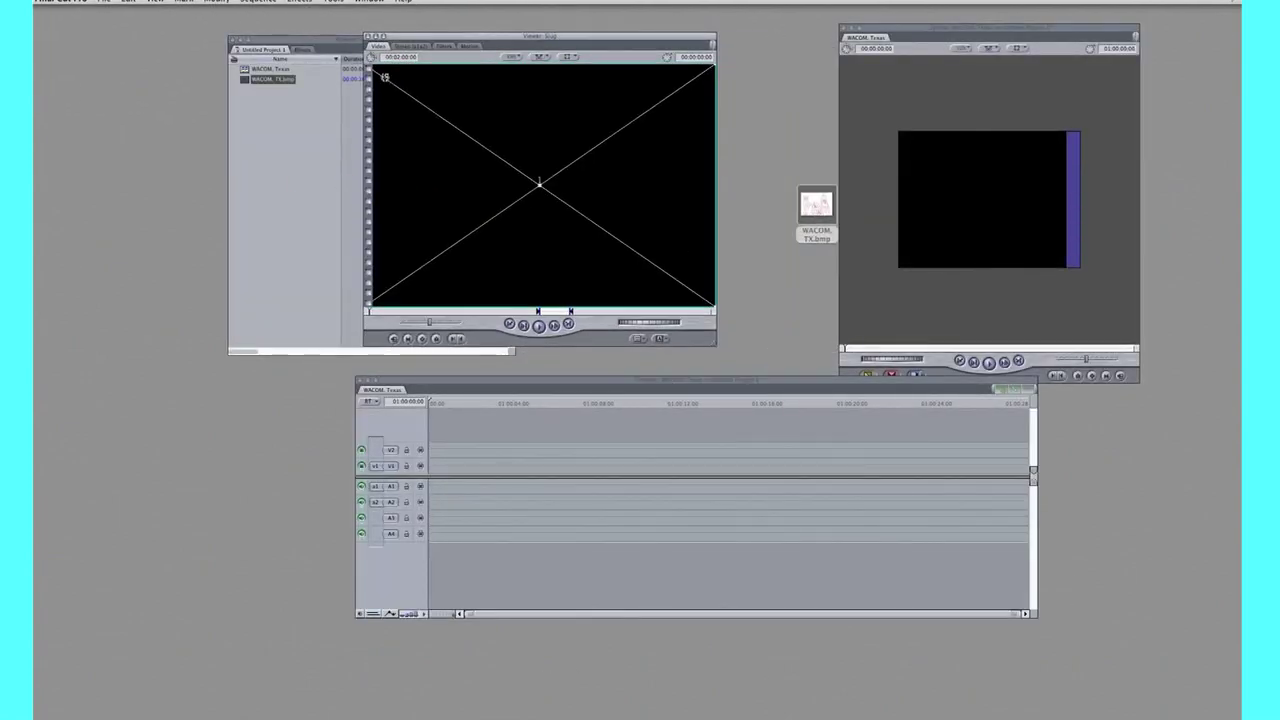
left_click_drag(420, 40, 556, 47)
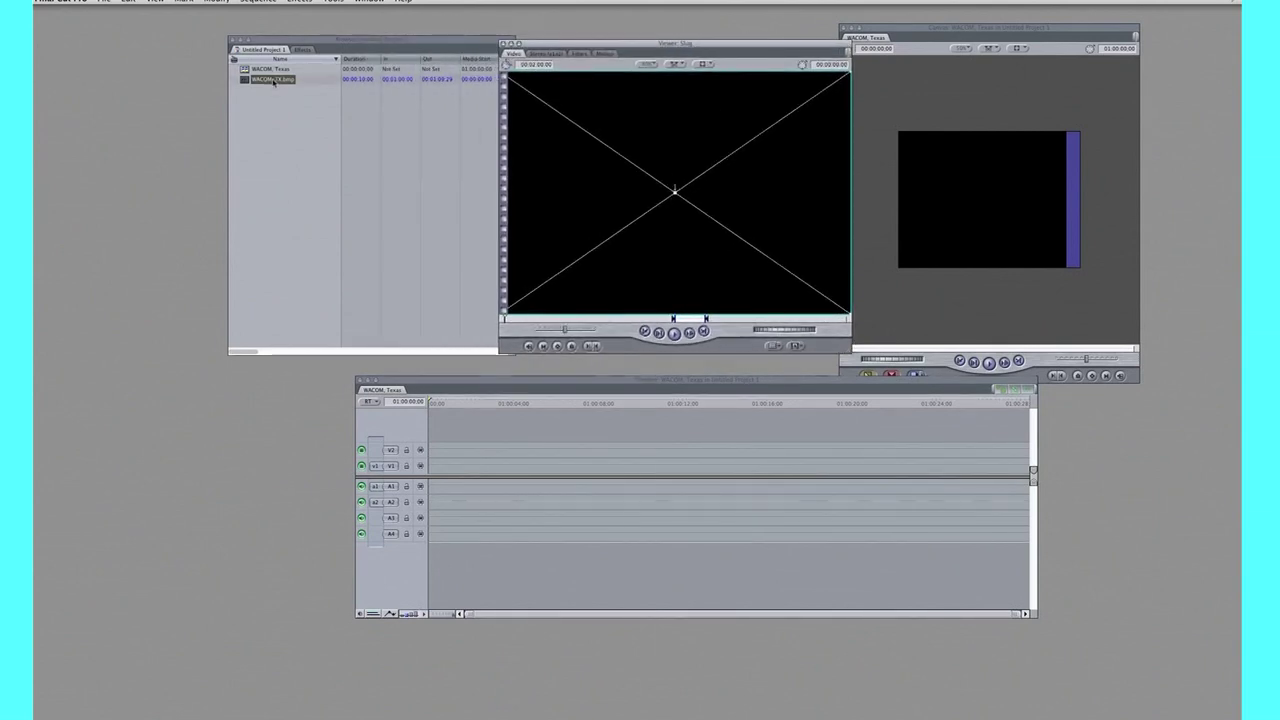
left_click_drag(486, 374, 456, 465)
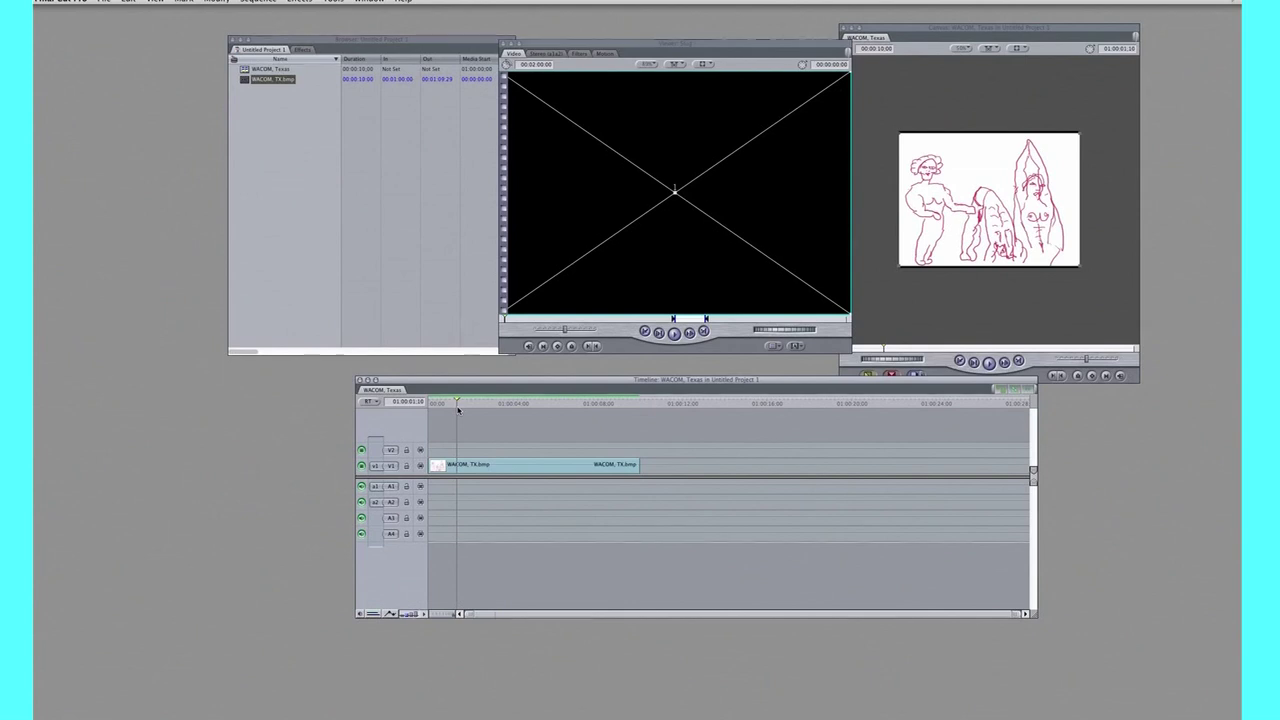
left_click(503, 464)
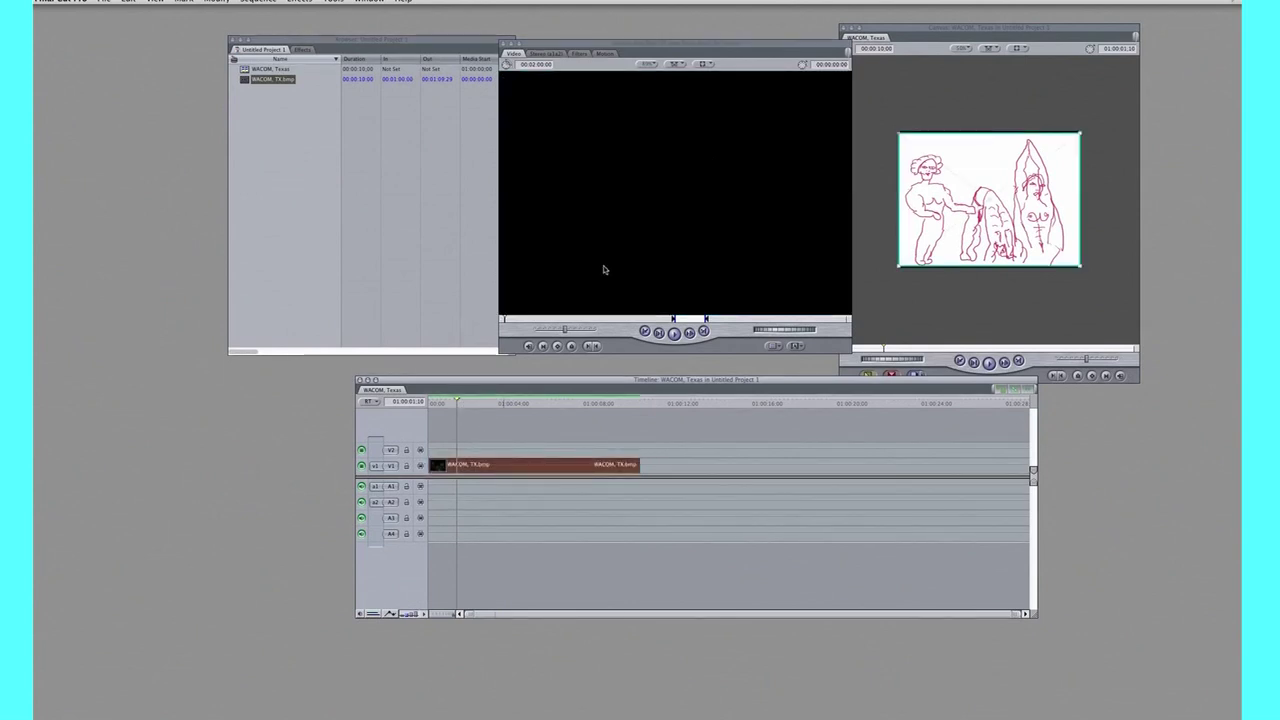
key("Return")
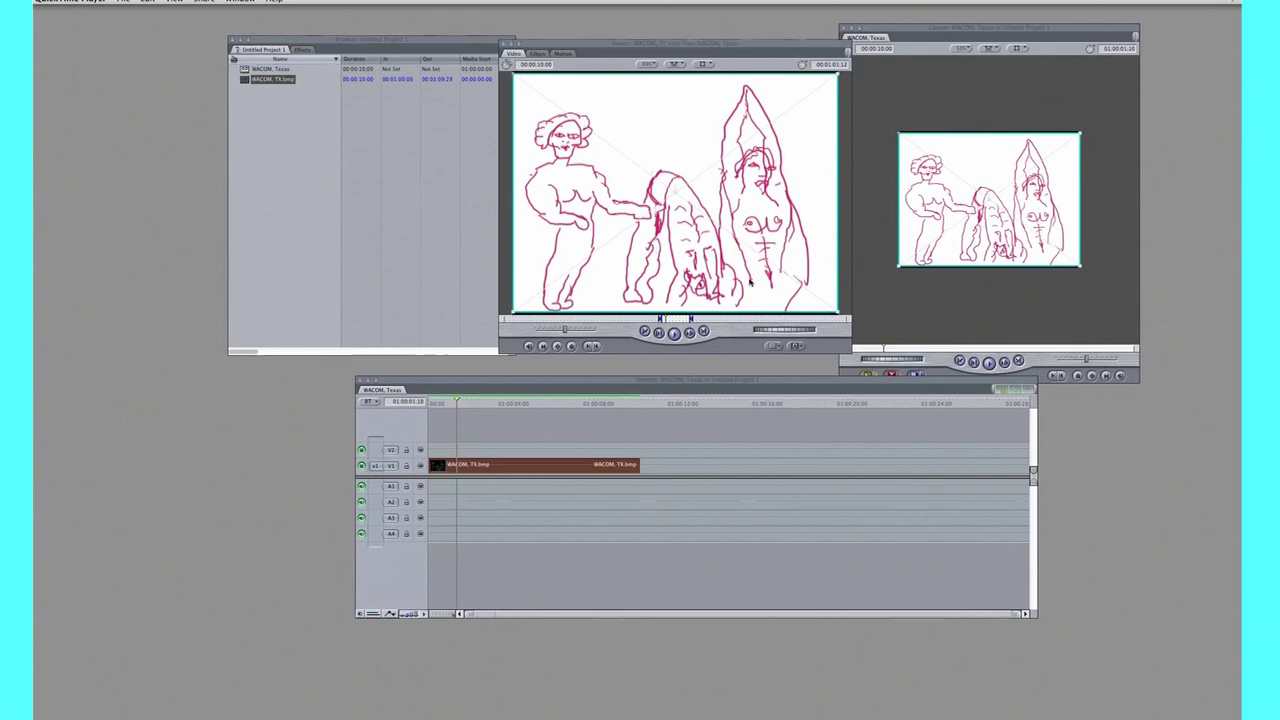
- Add a second WACOM, TX.bmp copy on track V2, aligned with the V1 clip
left_click(278, 80)
left_click_drag(279, 82, 524, 452)
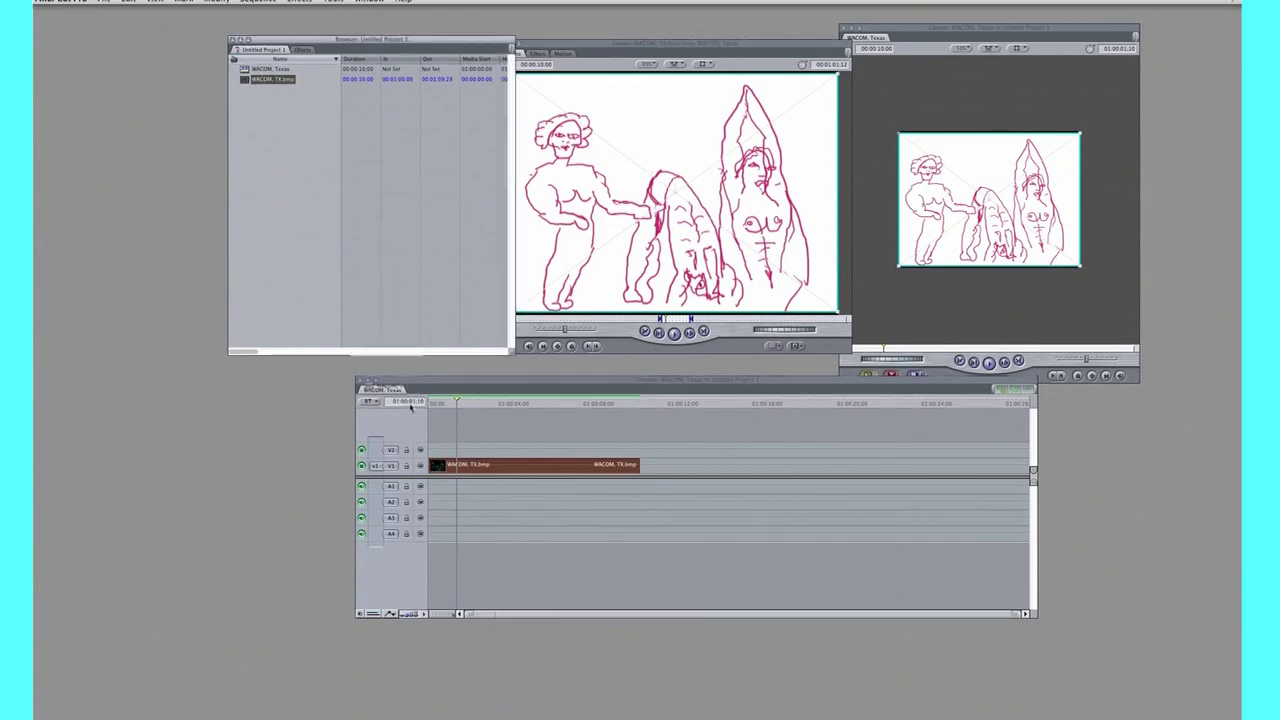
left_click_drag(524, 452, 463, 450)
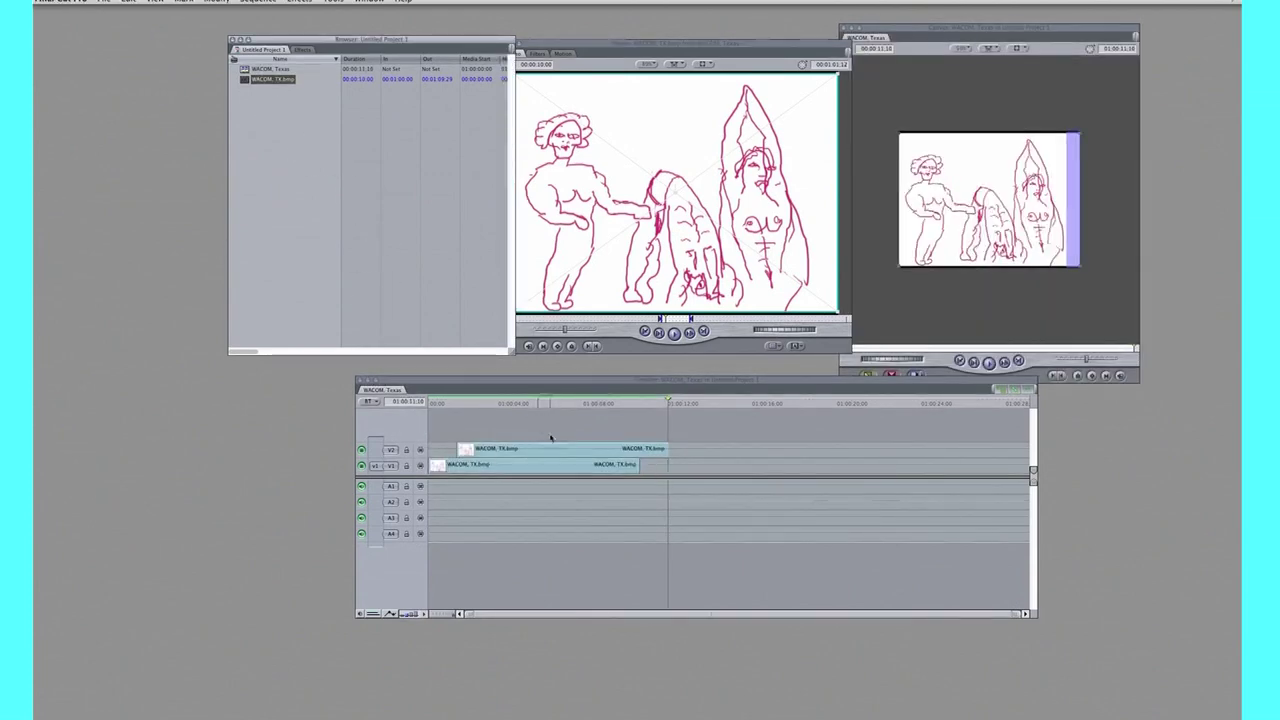
double_click(524, 452)
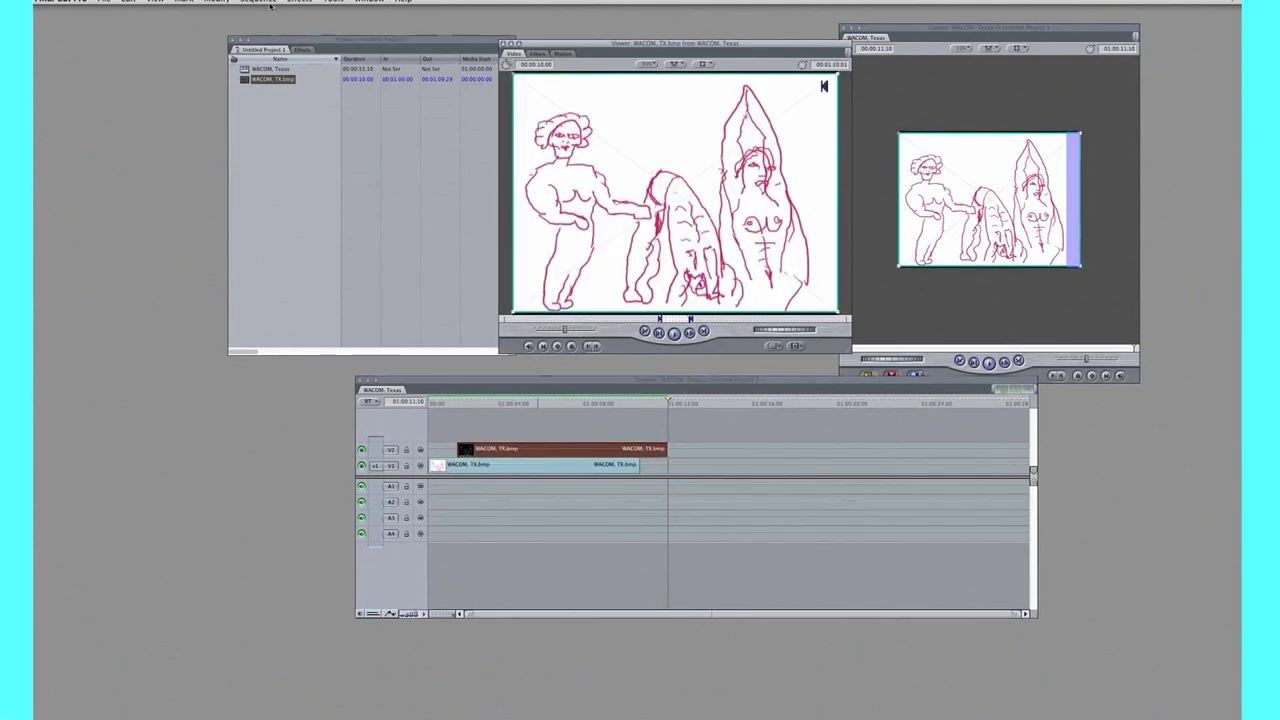
left_click_drag(590, 449, 563, 449)
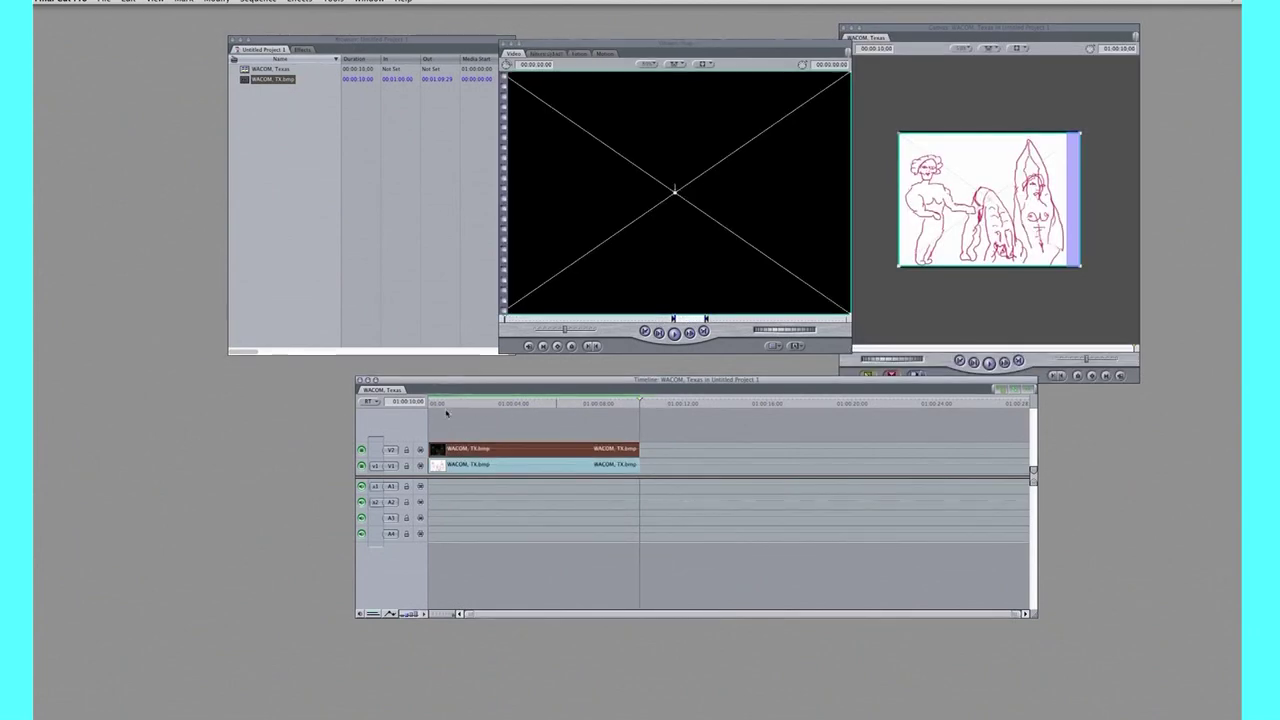
left_click_drag(463, 437, 483, 437)
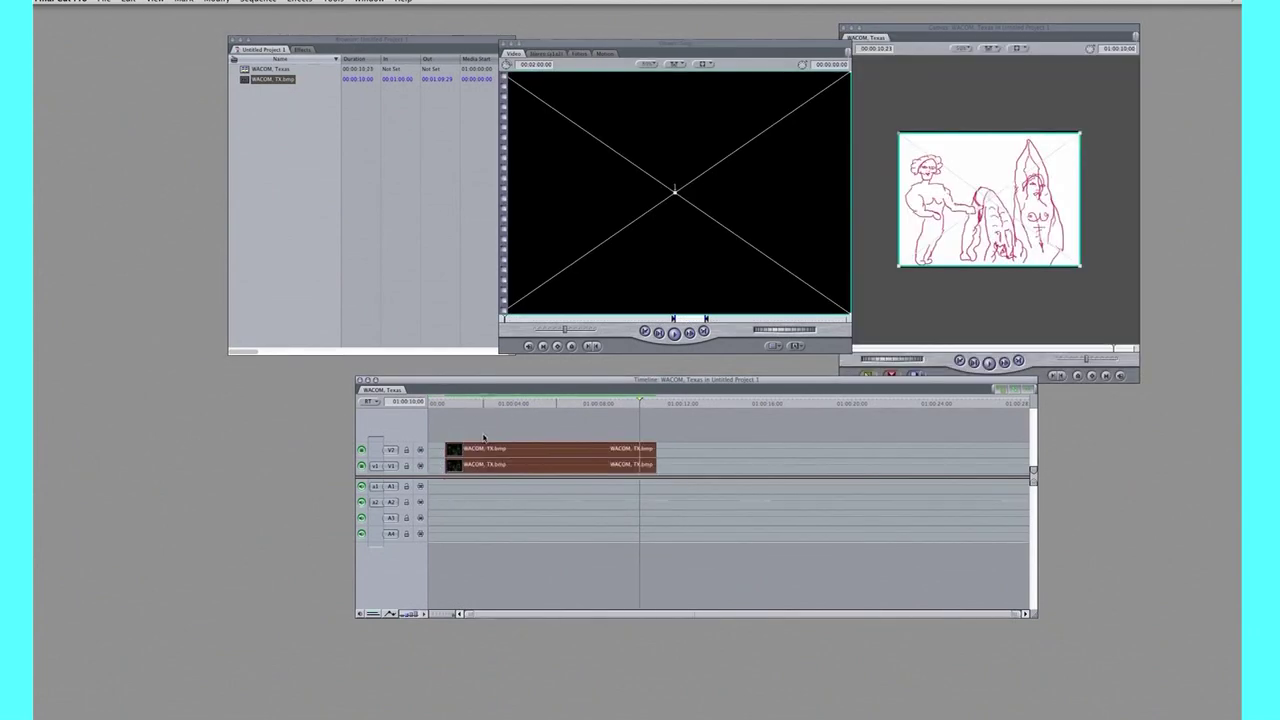
- Preview the sequence, reopen the clip under the playhead and pick the Crop tool
left_click(441, 406)
key("space")
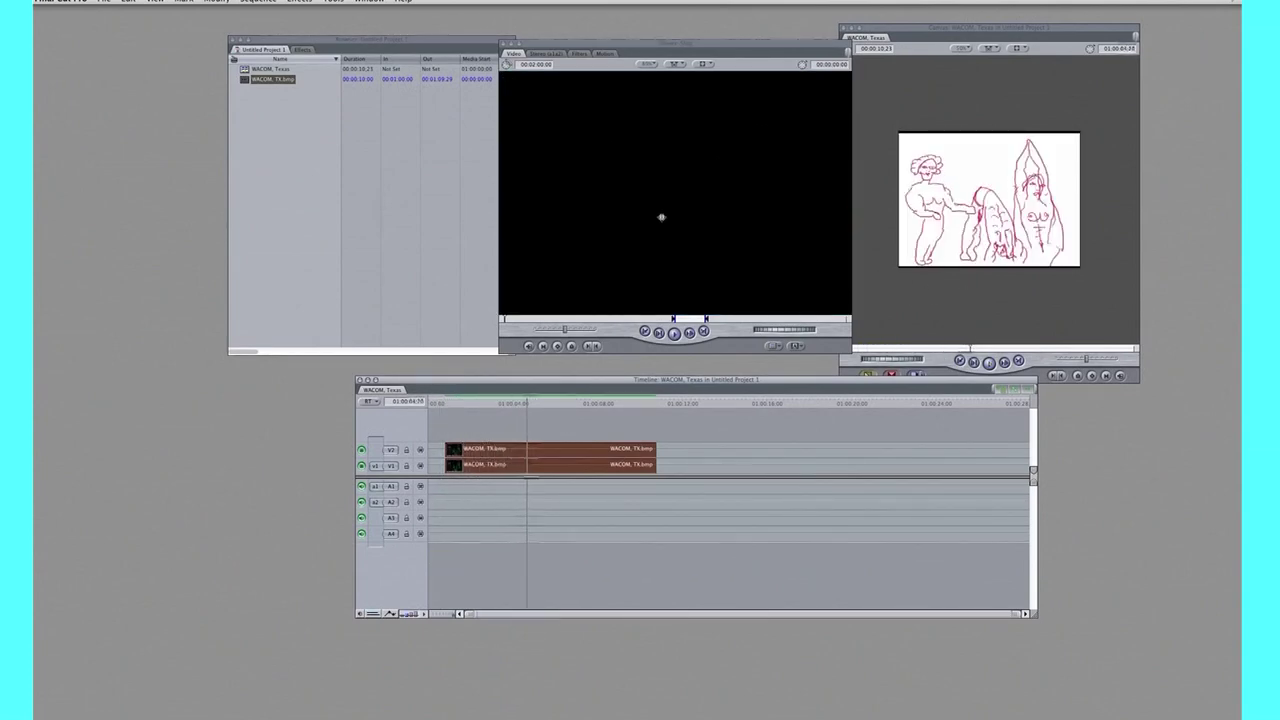
key("space")
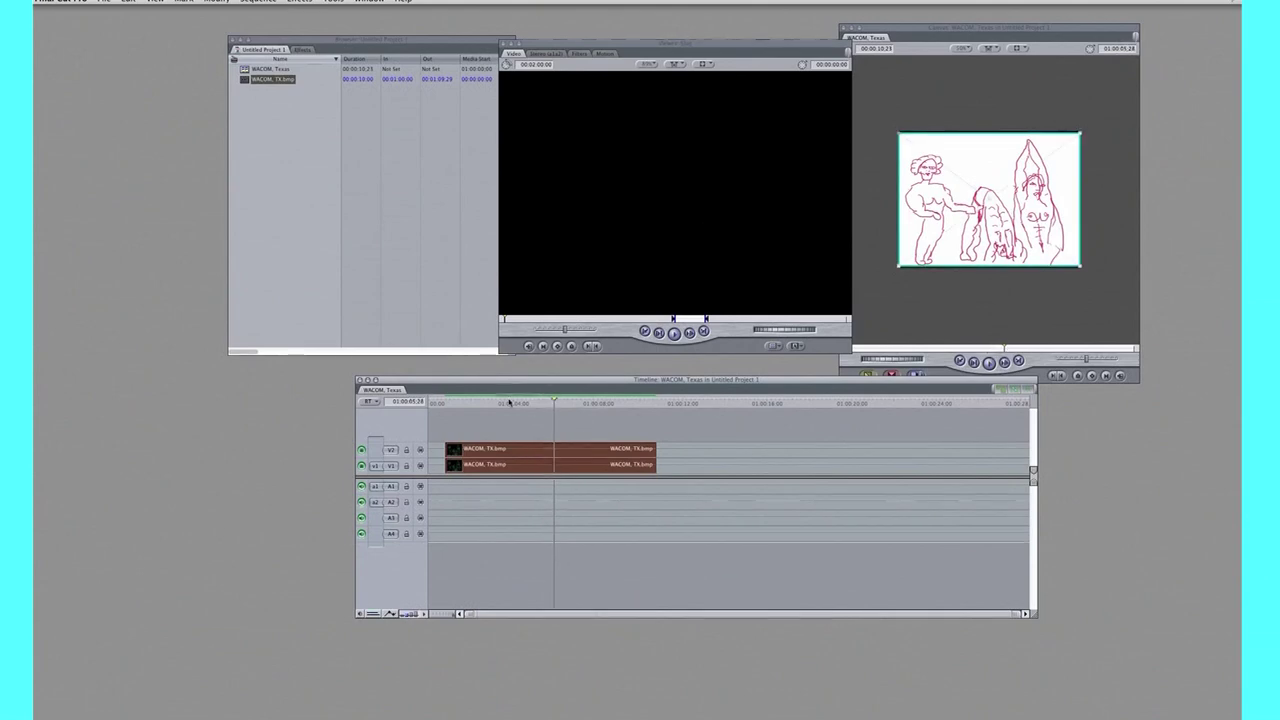
left_click(470, 402)
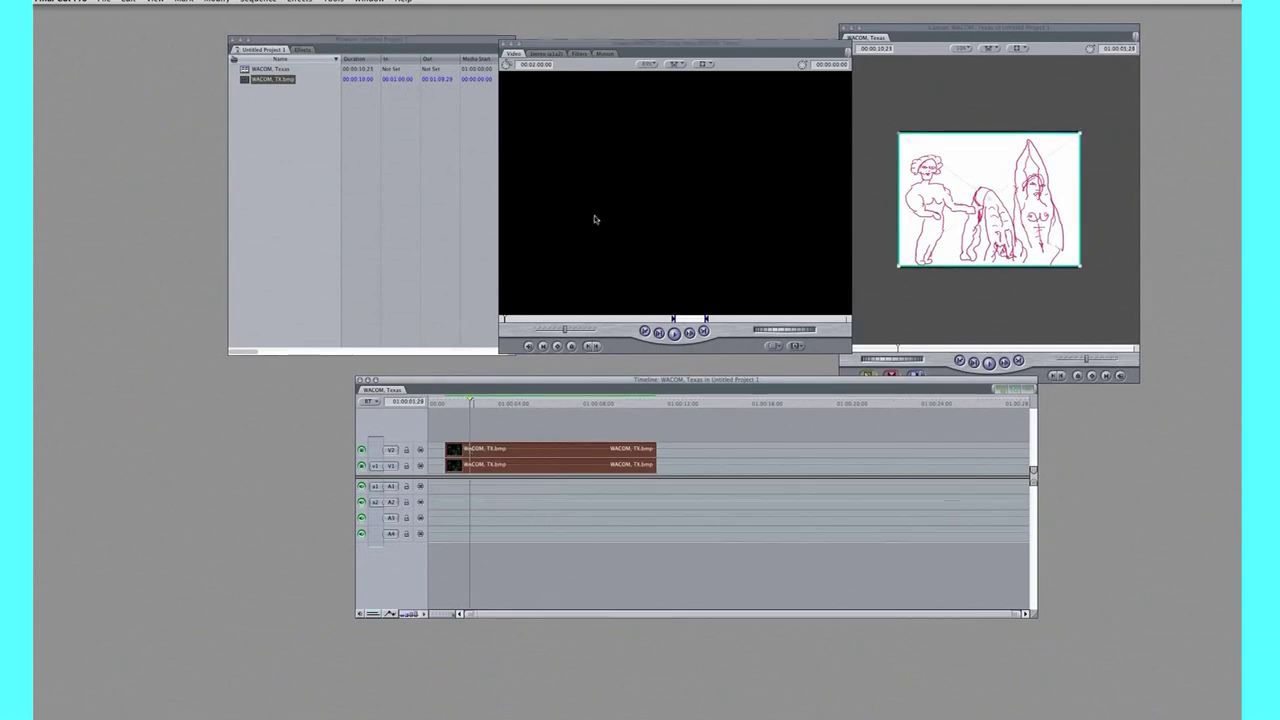
key("Return")
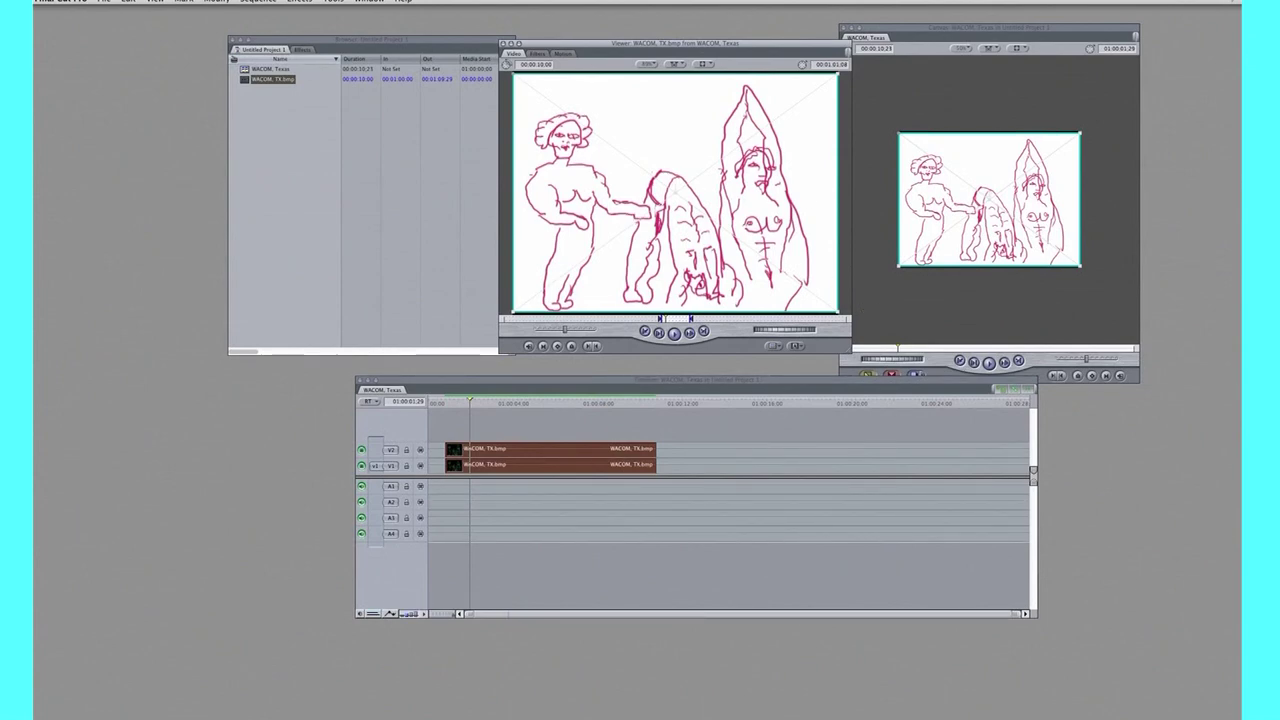
key("alt+4")
left_click_drag(1179, 424, 1091, 408)
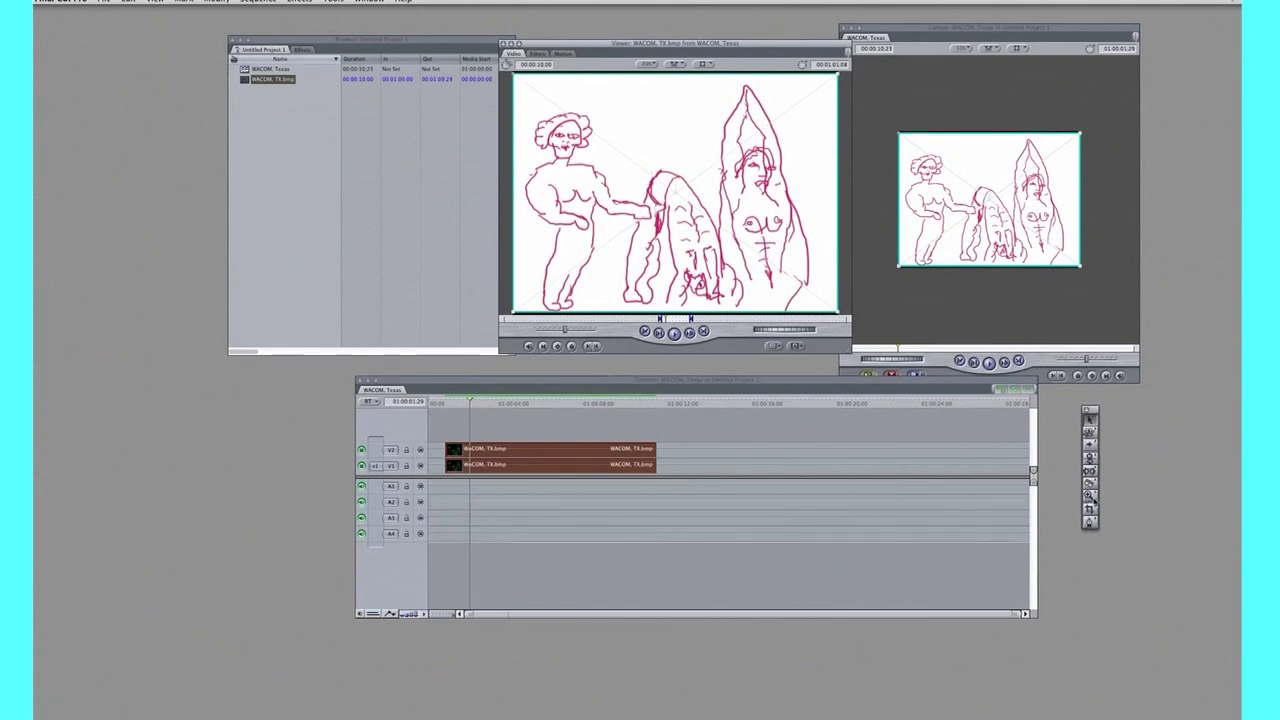
left_click(1090, 509)
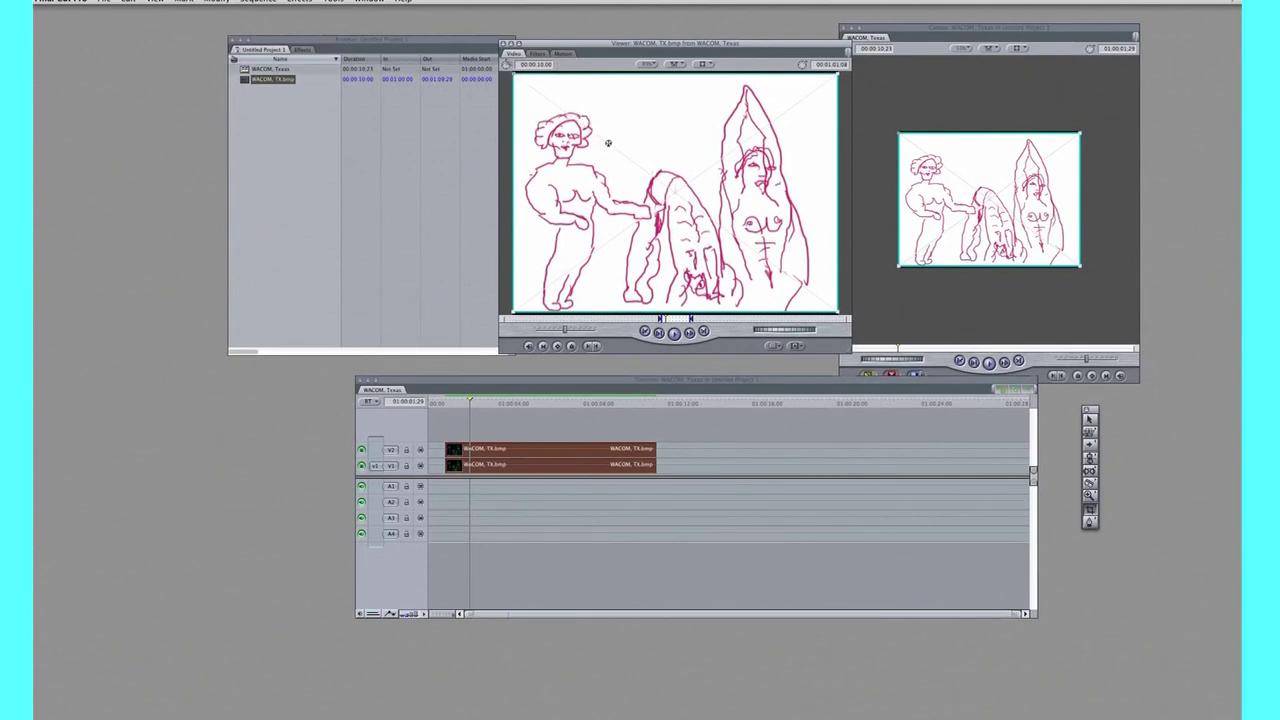
- Crop the V2 copy's top, left and right edges to a thin strip of the middle figure's legs
left_click_drag(841, 145, 836, 142)
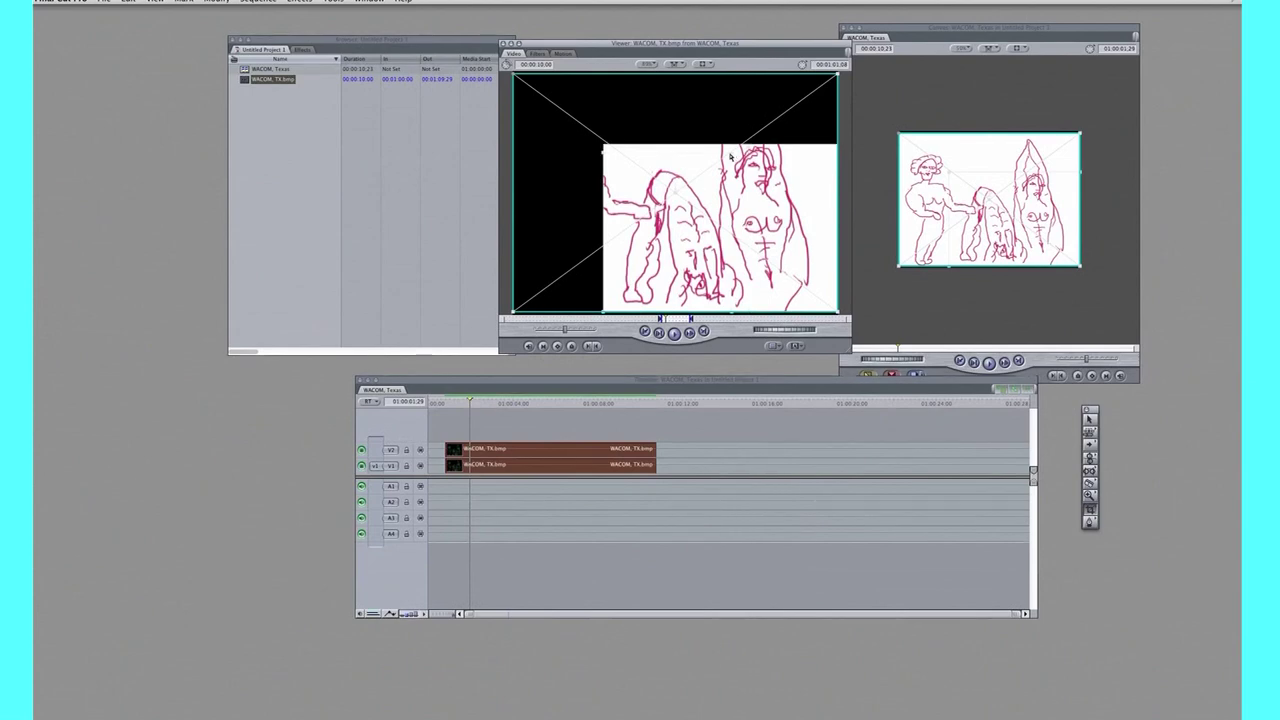
left_click_drag(711, 238, 716, 250)
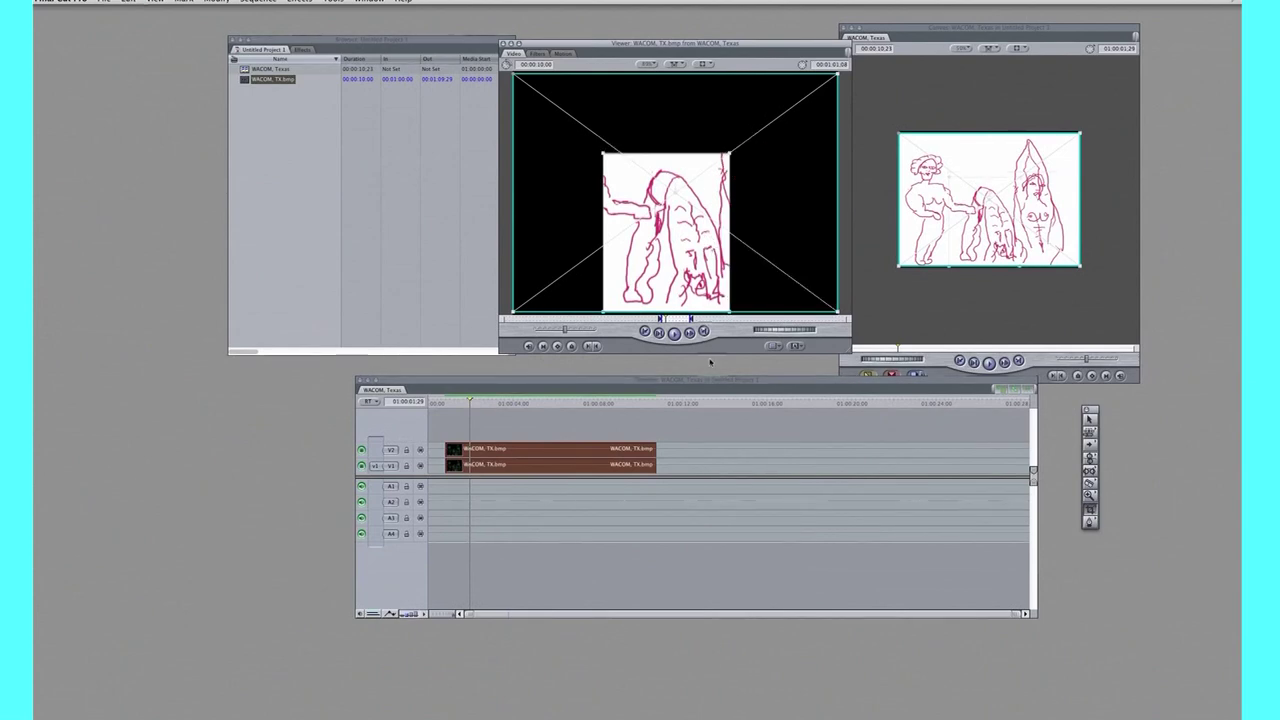
left_click(637, 460)
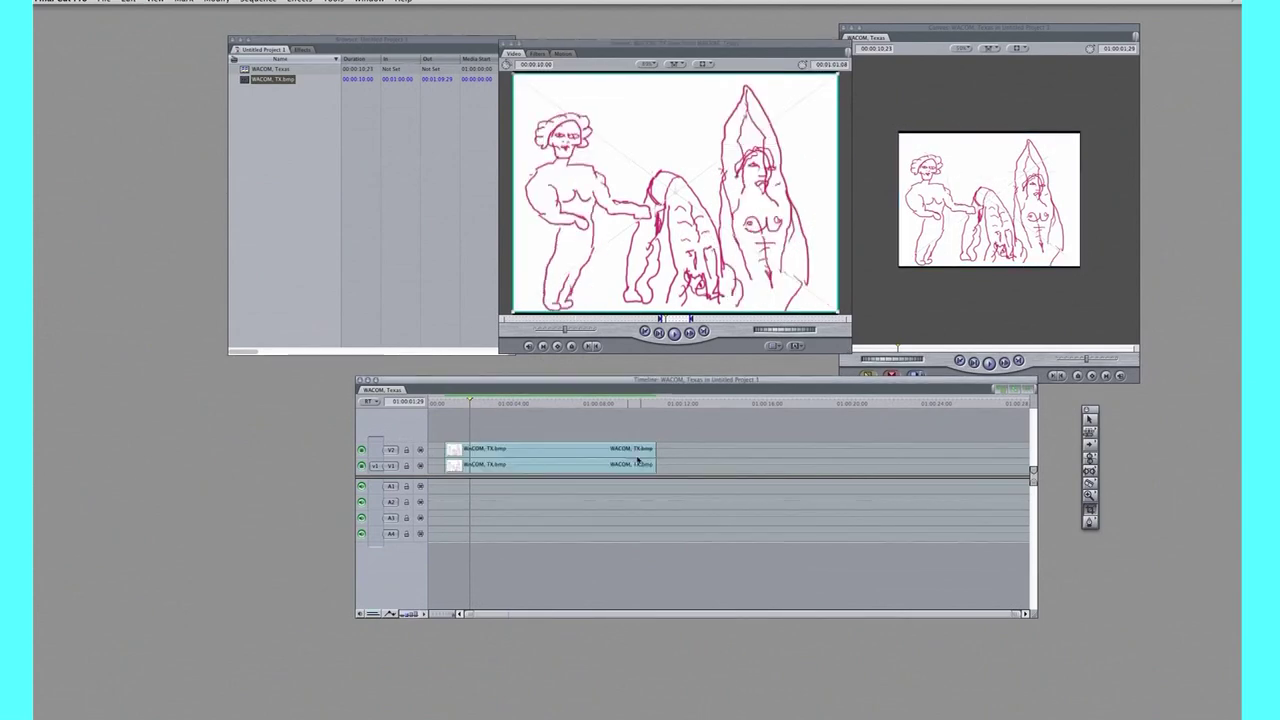
left_click(597, 464)
left_click(571, 452)
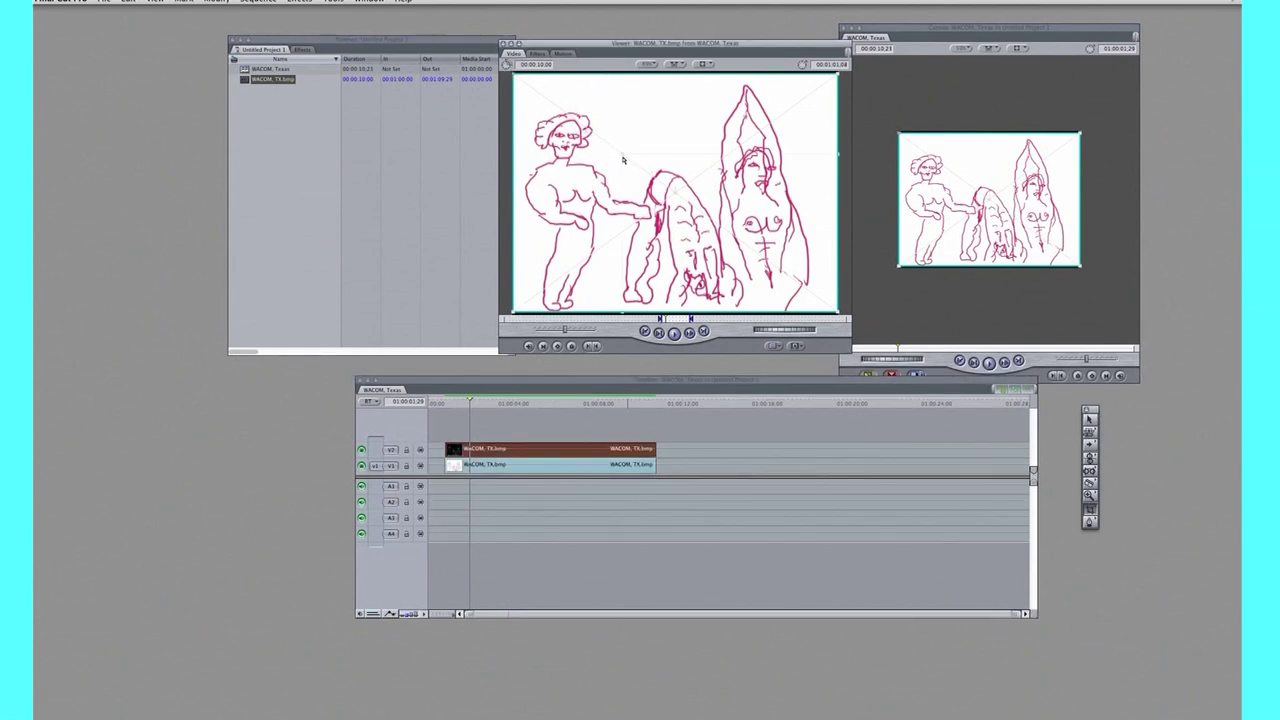
left_click_drag(514, 73, 618, 160)
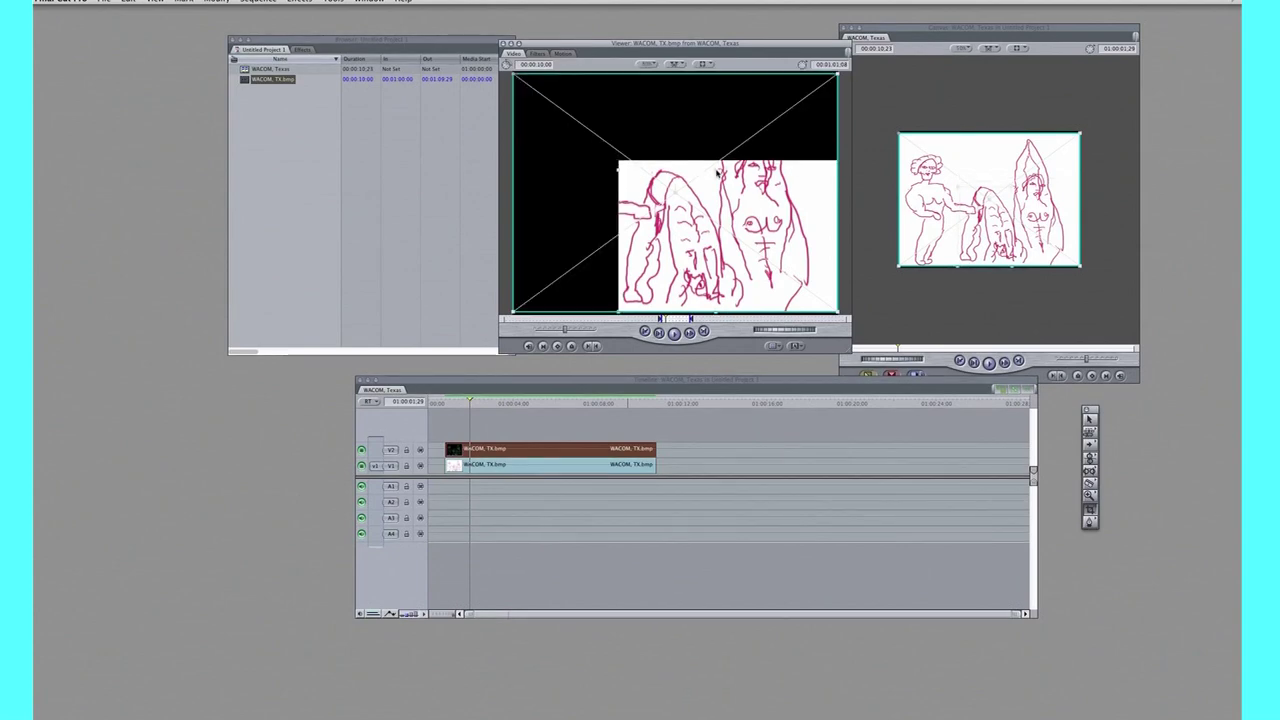
left_click(493, 401)
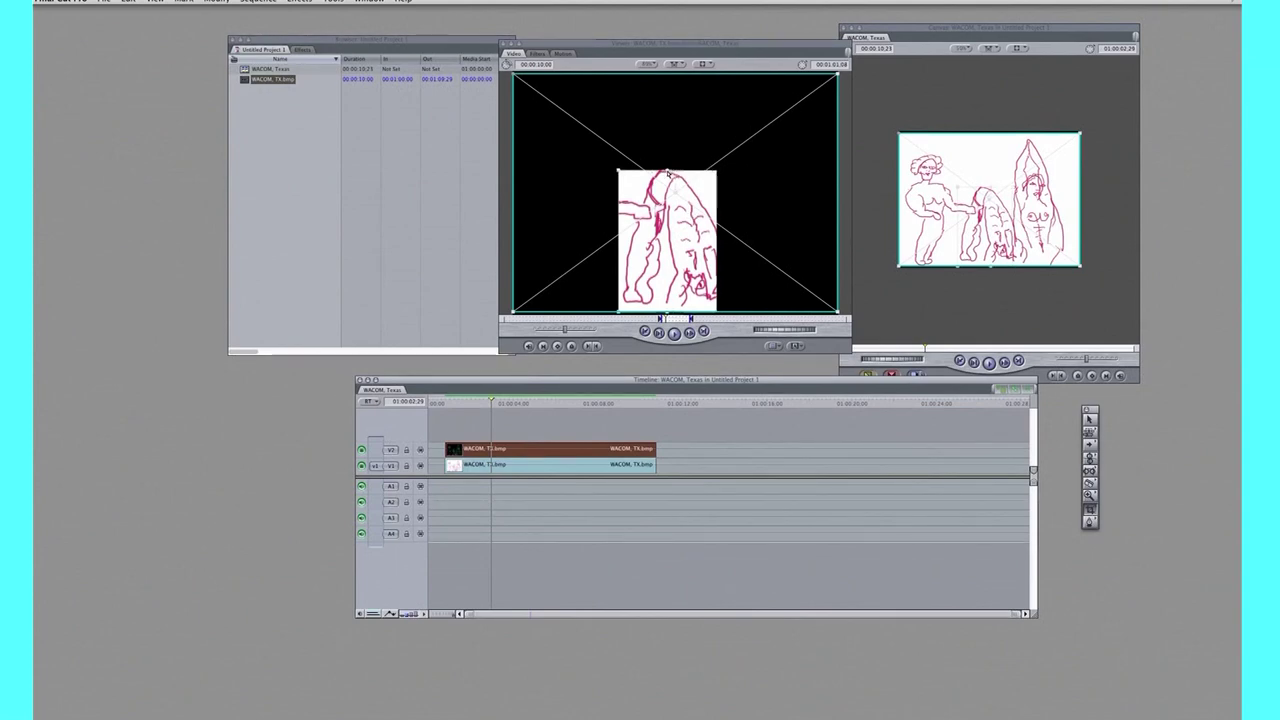
left_click_drag(716, 188, 668, 188)
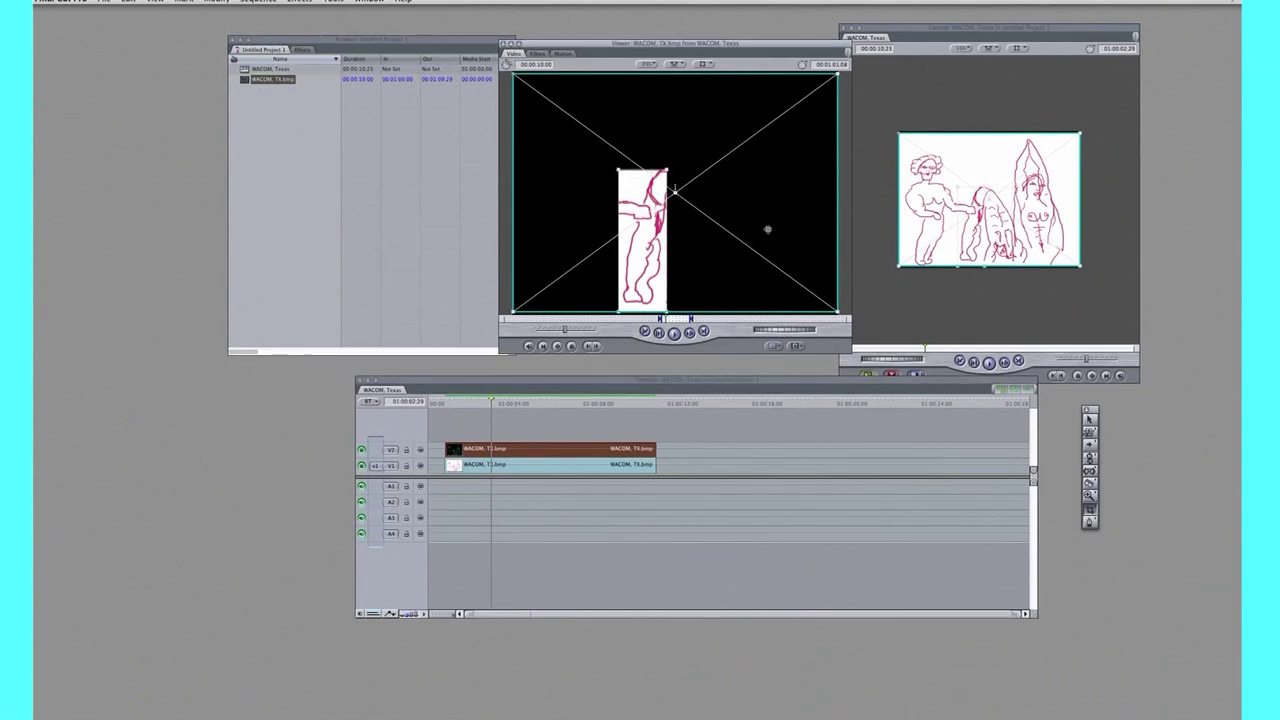
- Rotate the cropped legs clip around its centre in the Canvas
left_click(449, 404)
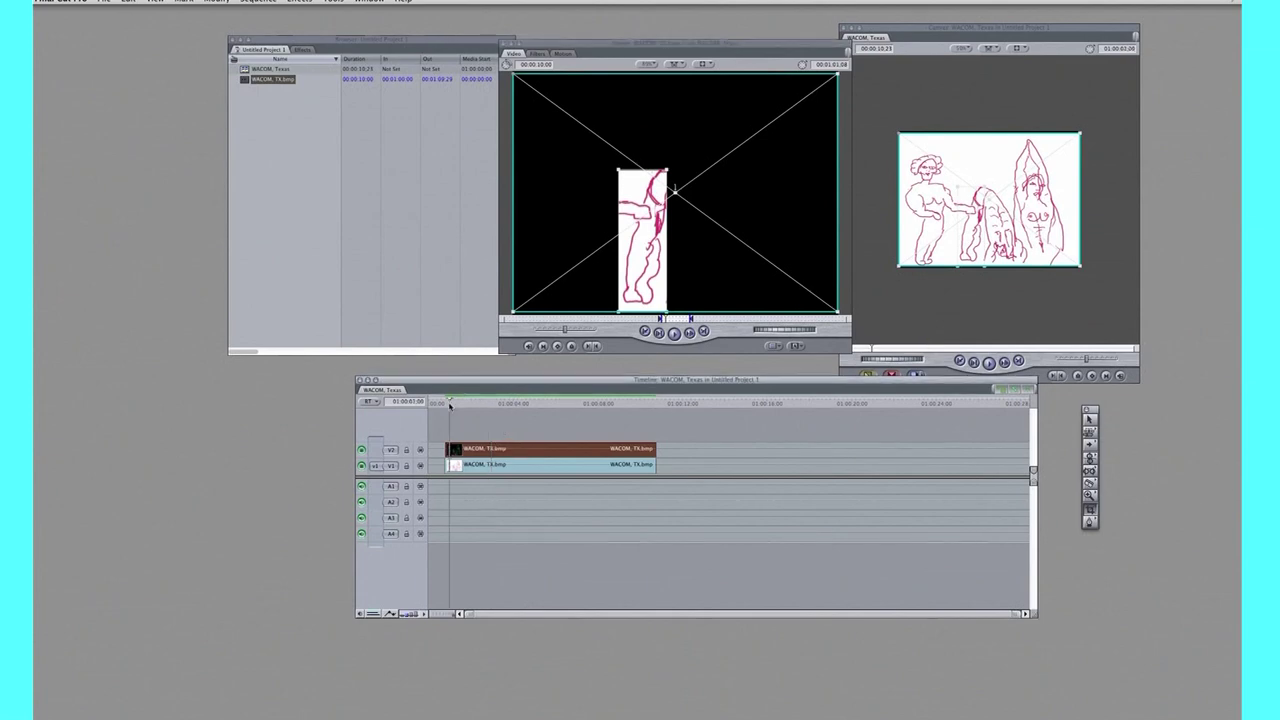
left_click(1037, 369)
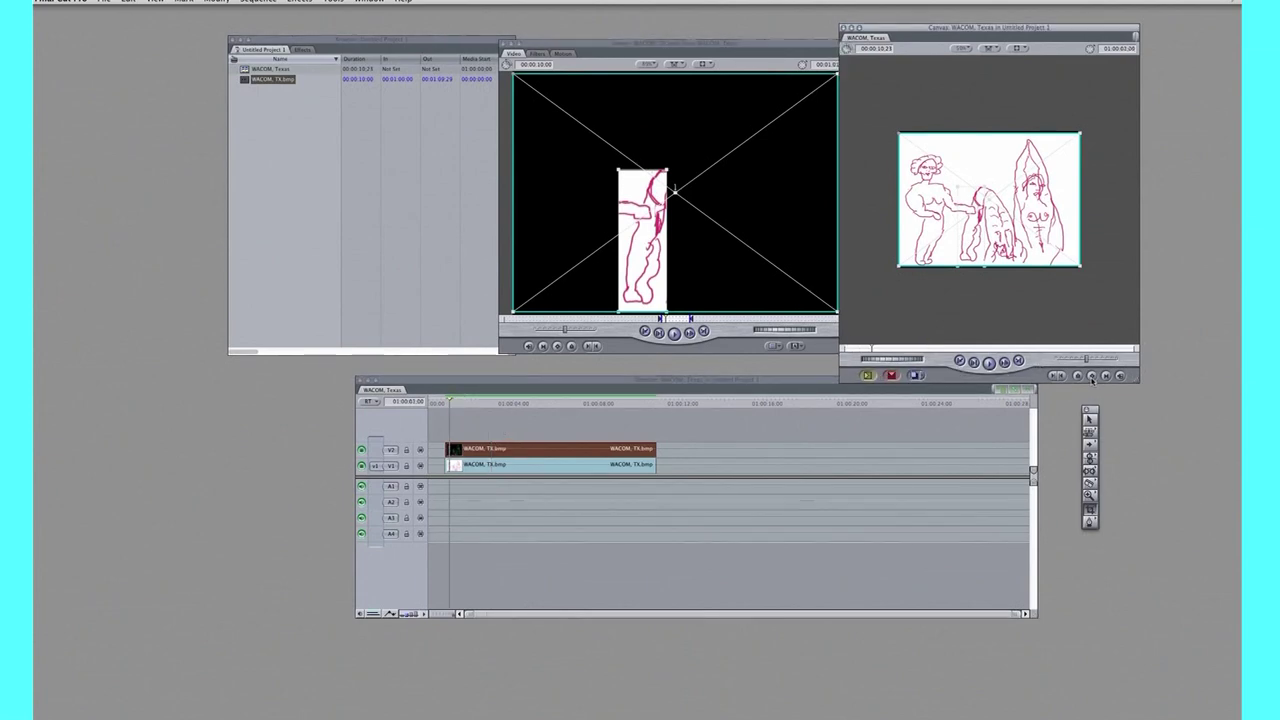
left_click(1092, 377)
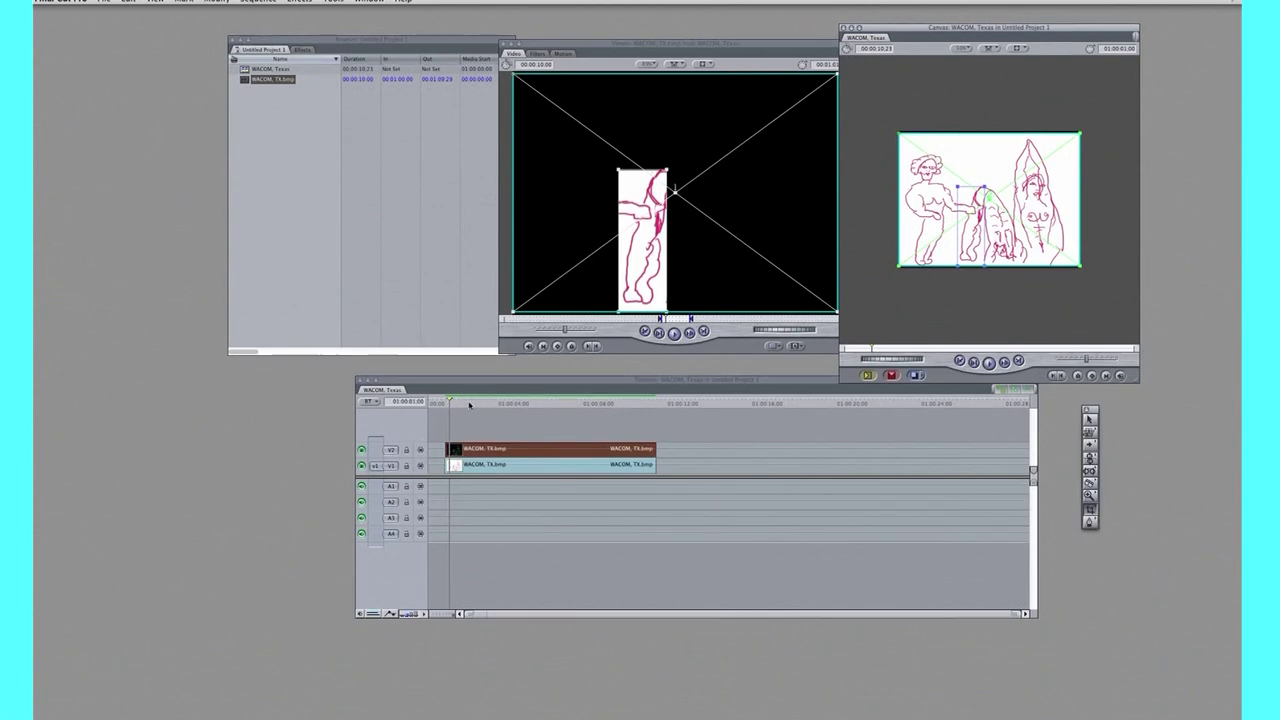
left_click(469, 404)
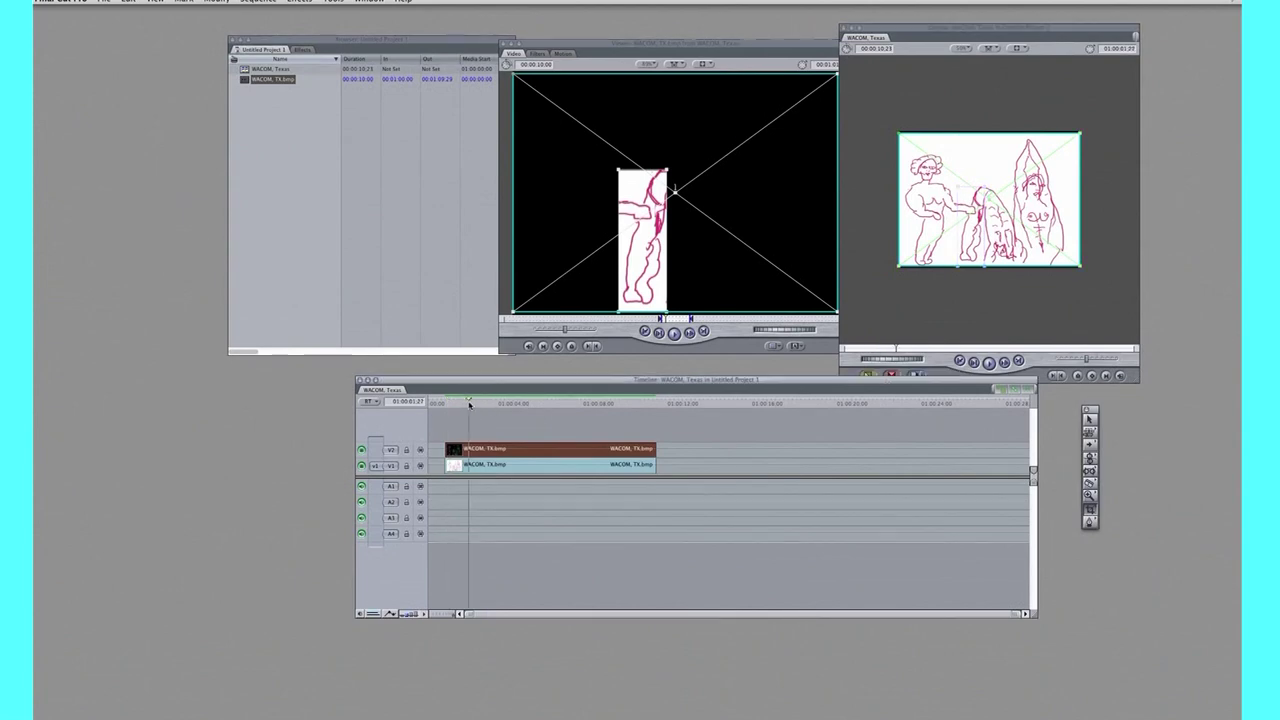
left_click(971, 228)
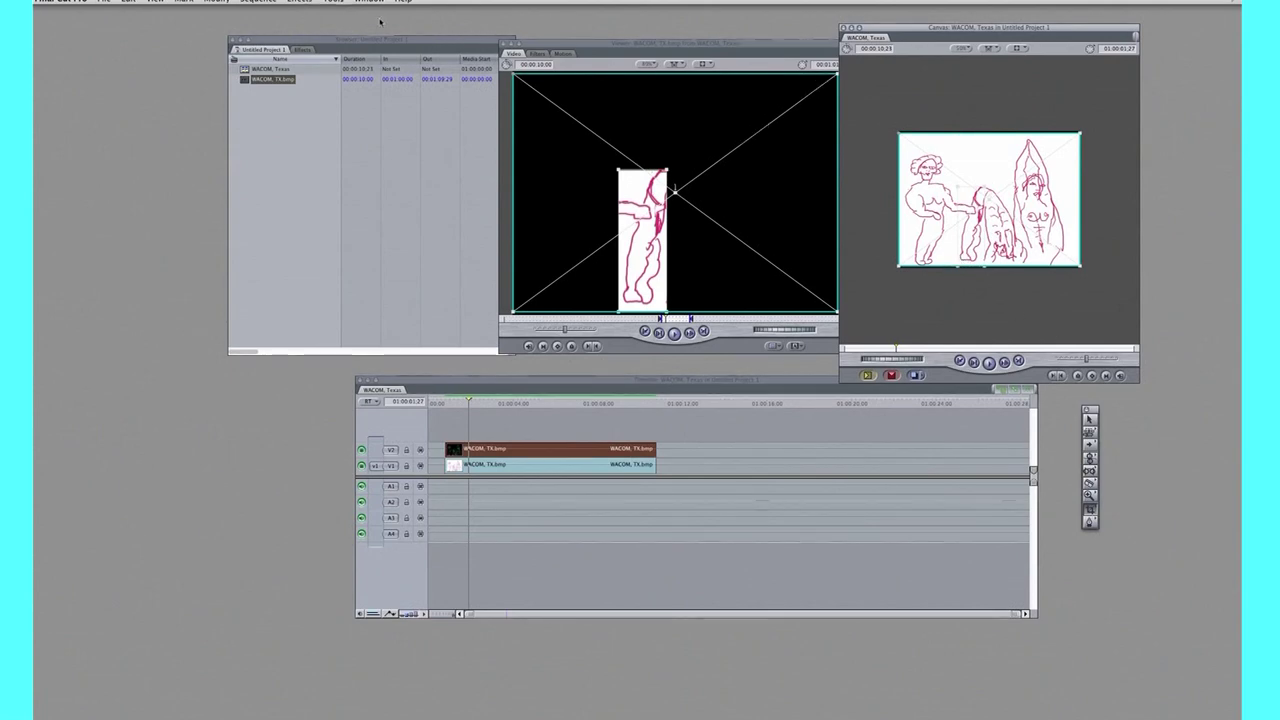
left_click(977, 213)
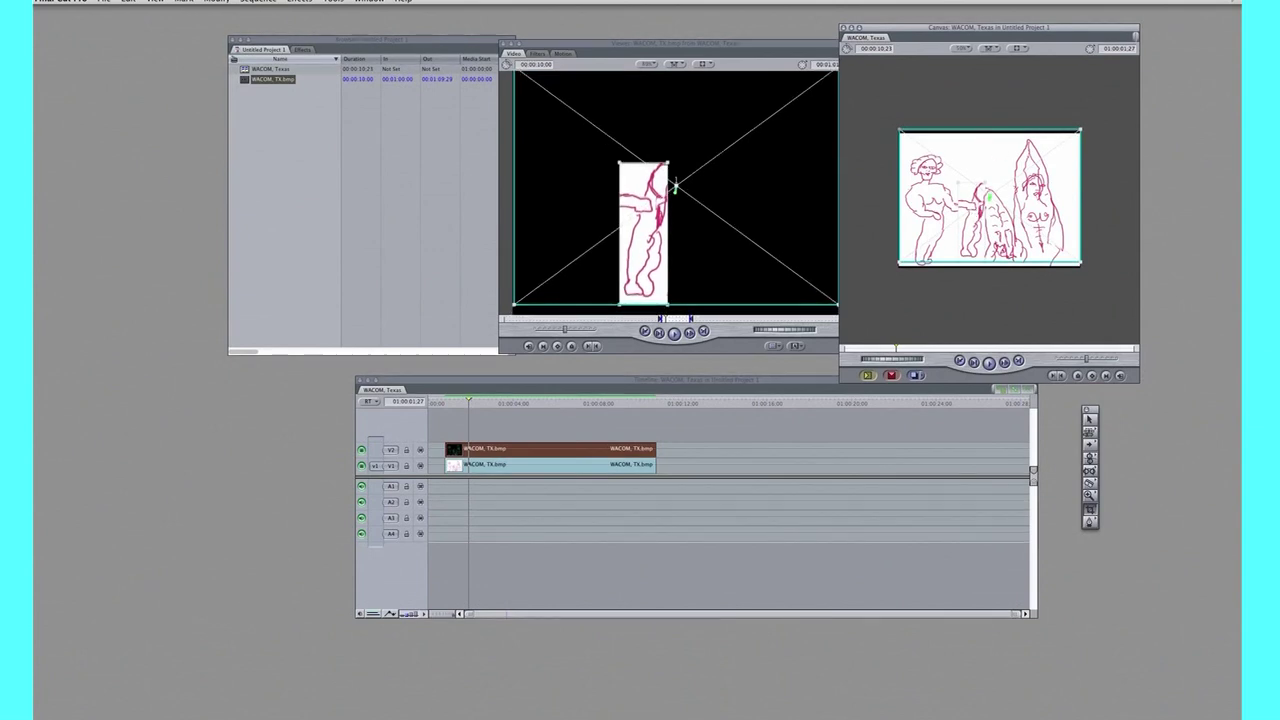
mouse_move(1077, 131)
left_mouse_down()
mouse_move(968, 255)
mouse_move(989, 196)
left_mouse_up()
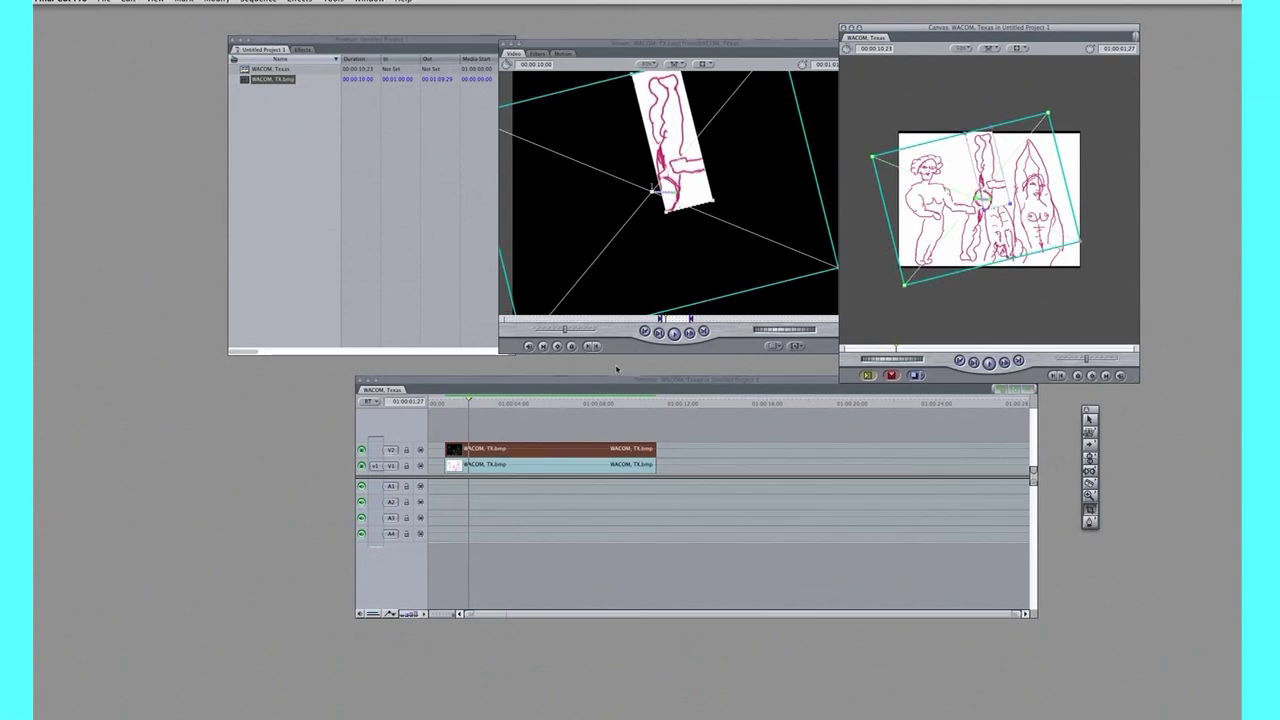
- Play the sequence from near the start to preview the rotated legs
left_click(445, 400)
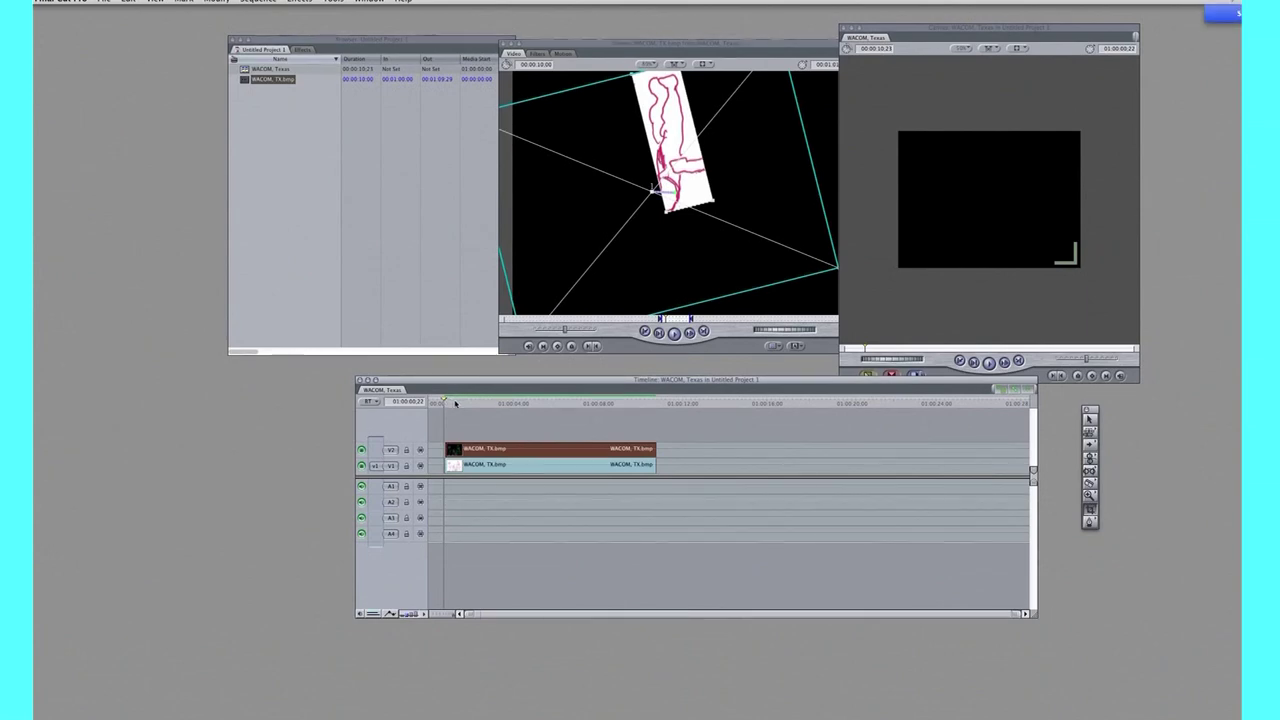
key("space")
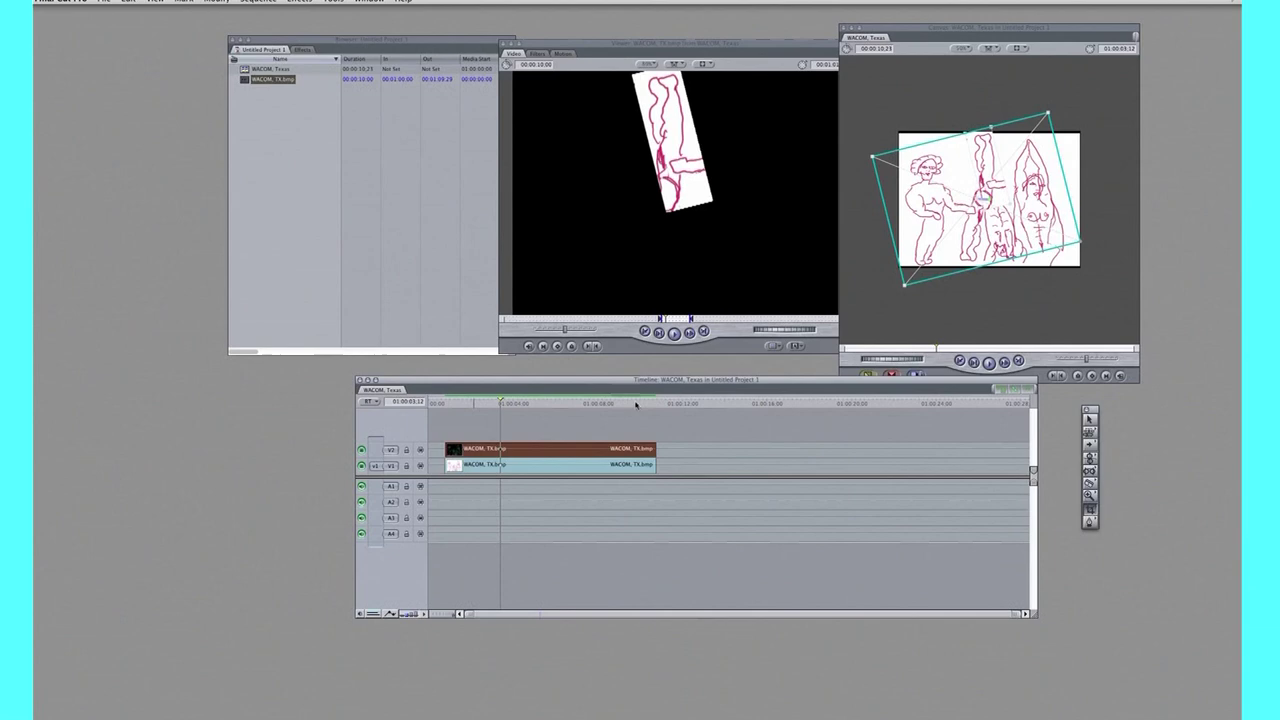
left_click(796, 347)
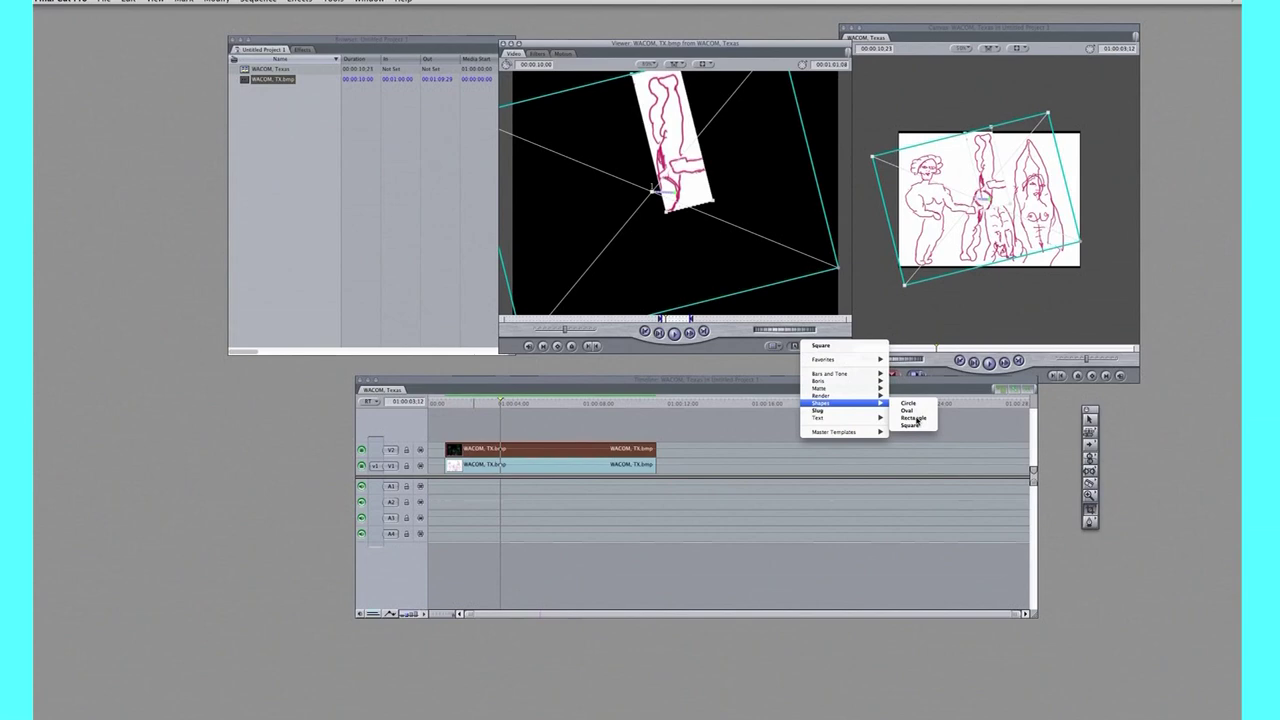
- Load a Rectangle shape generator and reduce its Size in Controls
left_click(914, 418)
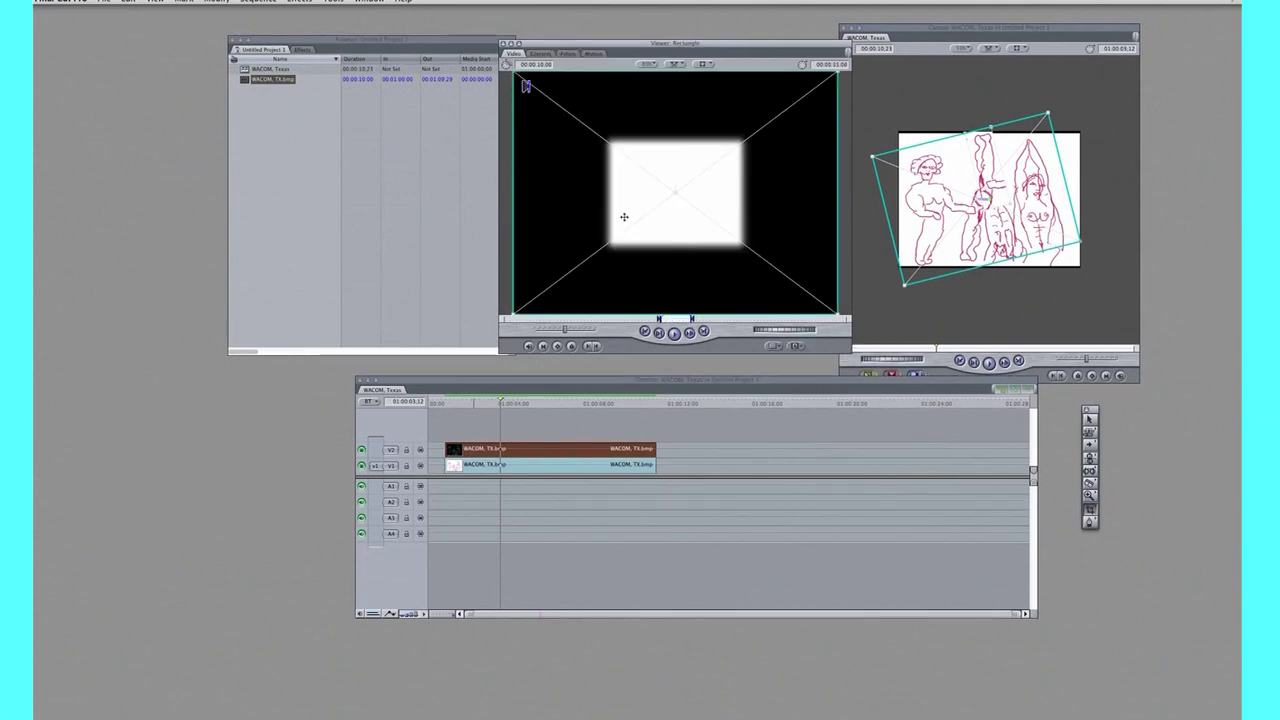
left_click(544, 55)
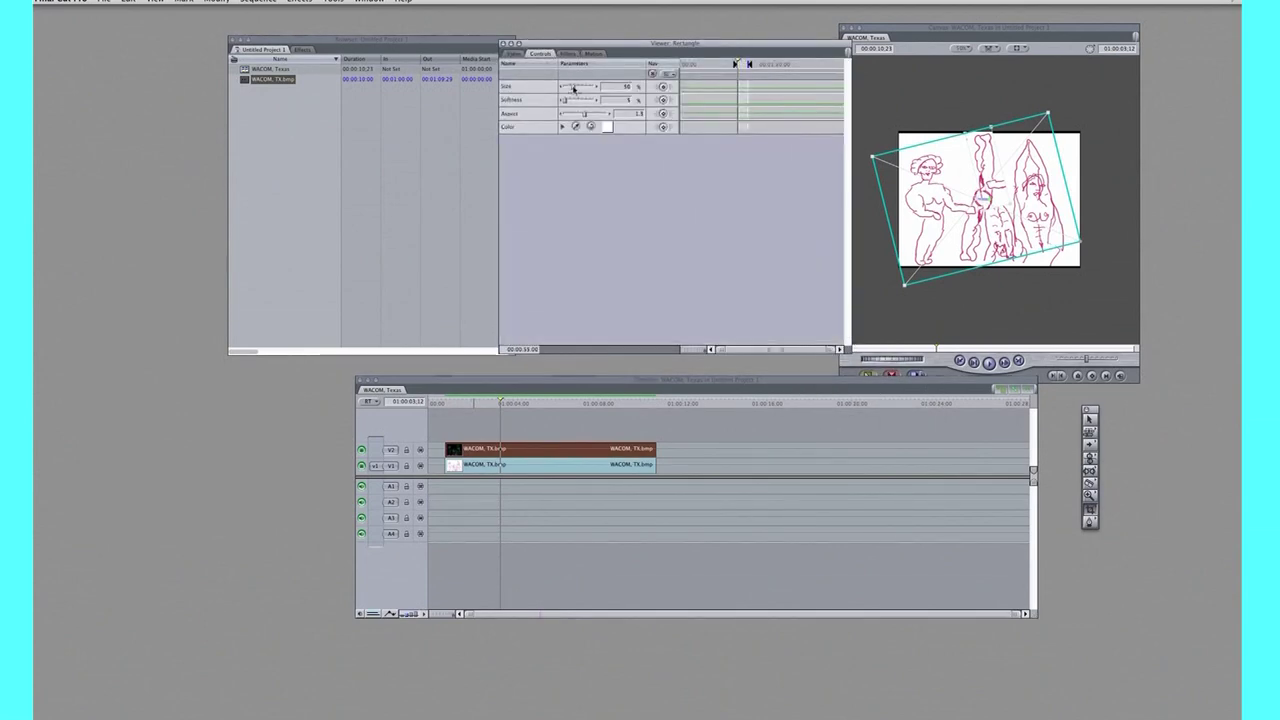
left_click_drag(574, 88, 556, 103)
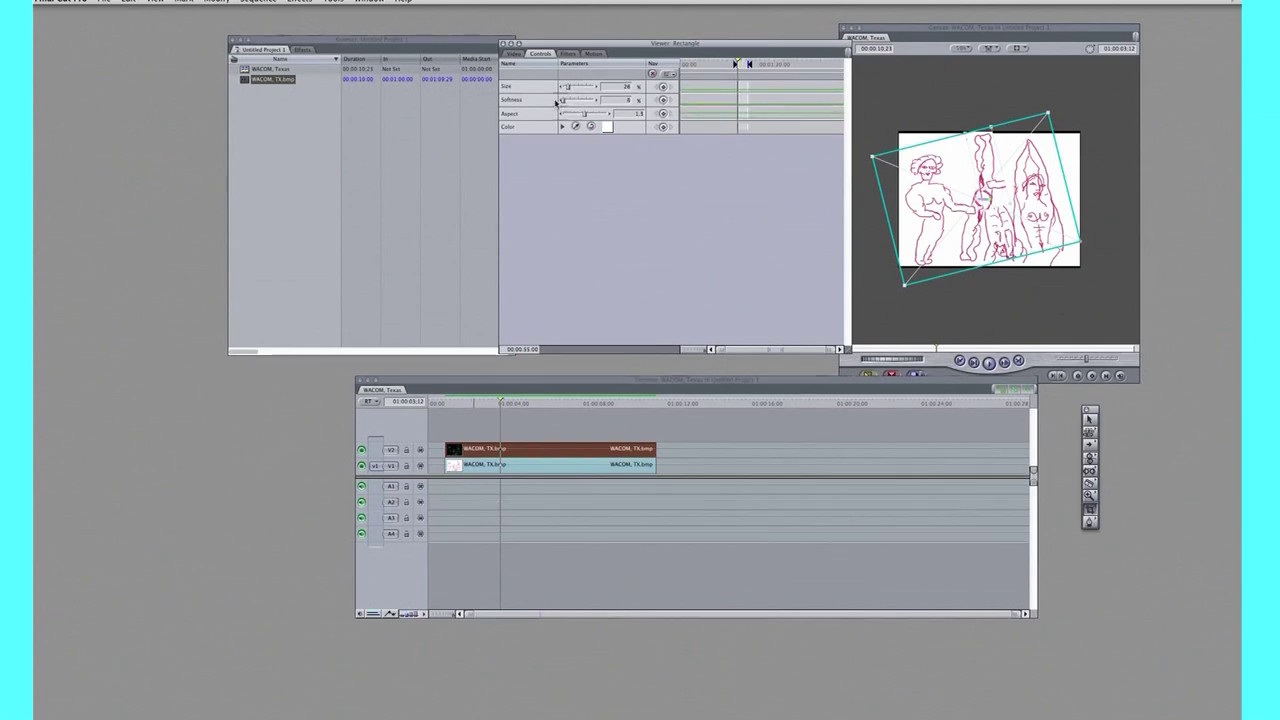
left_click(521, 54)
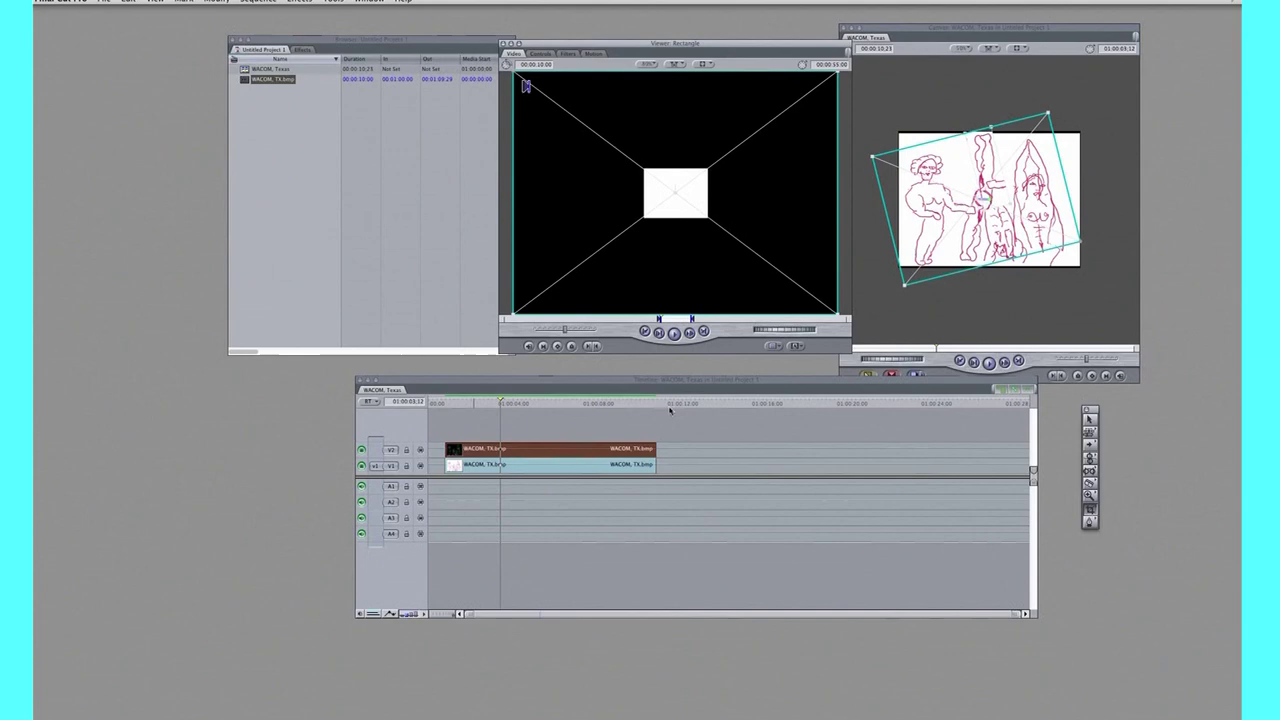
- Place the rectangle clip on a new V3 track at the sequence start
left_click_drag(670, 410, 688, 428)
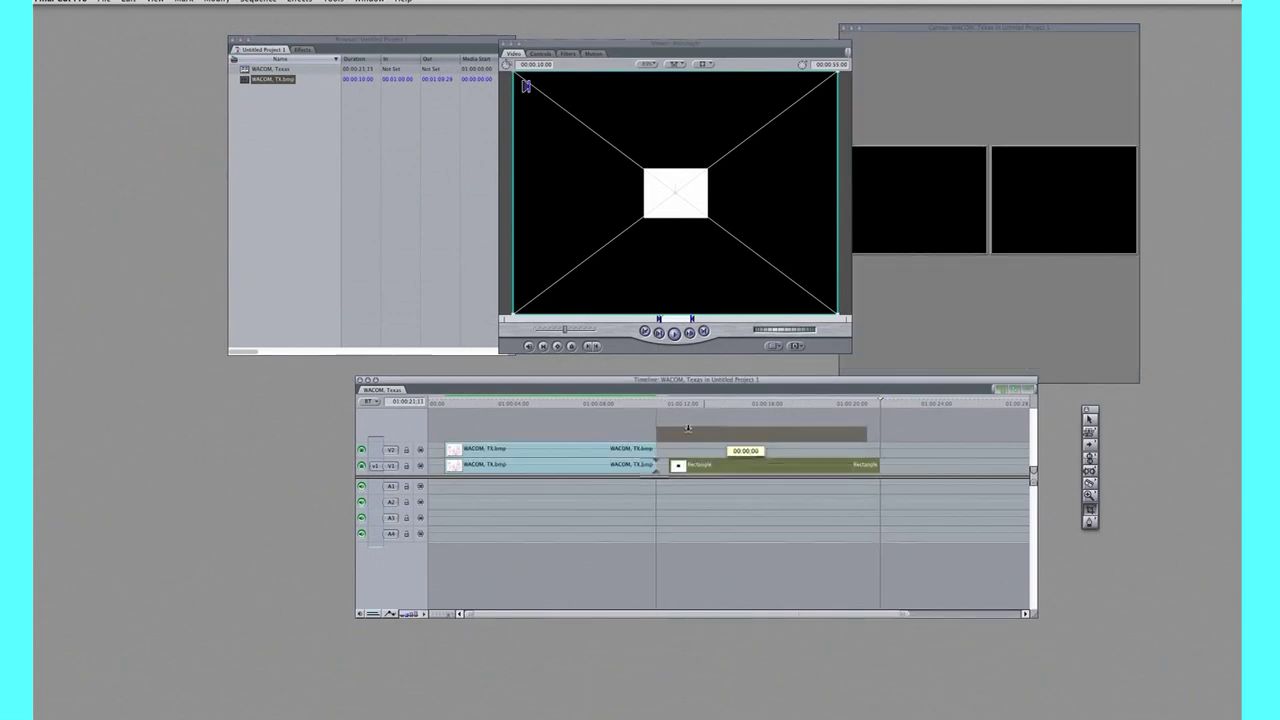
left_click_drag(688, 428, 479, 432)
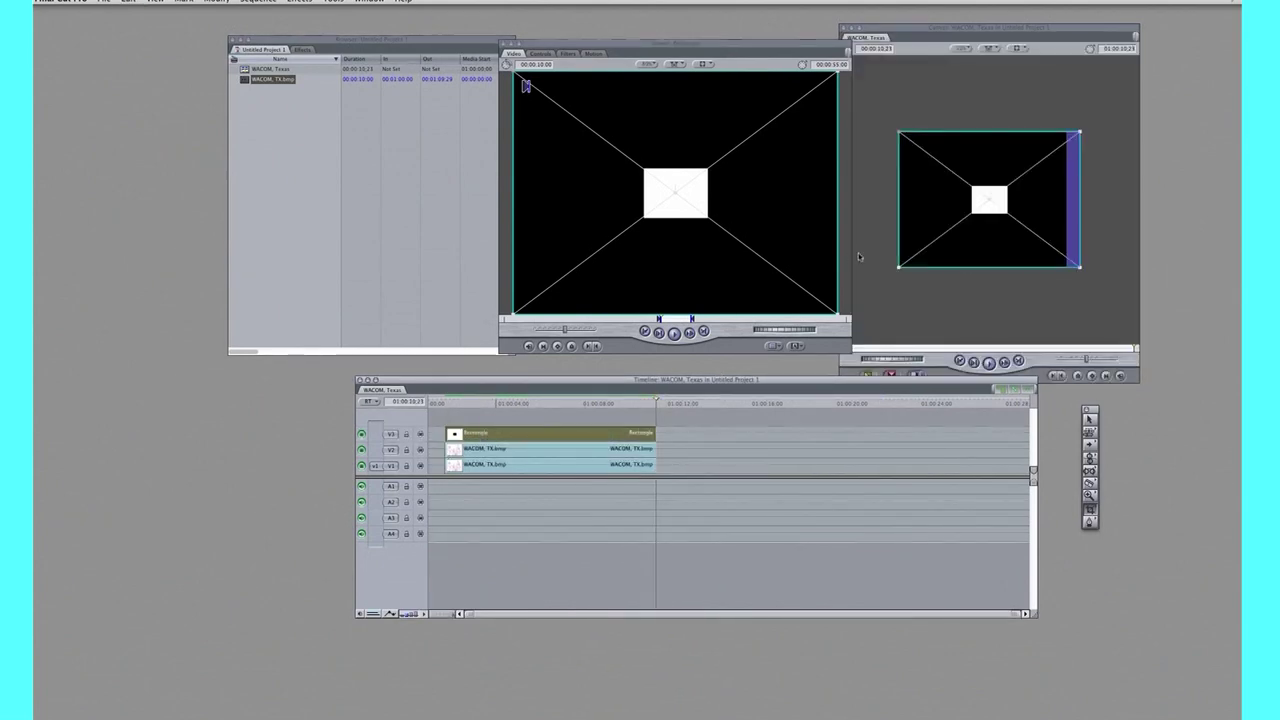
left_click(508, 403)
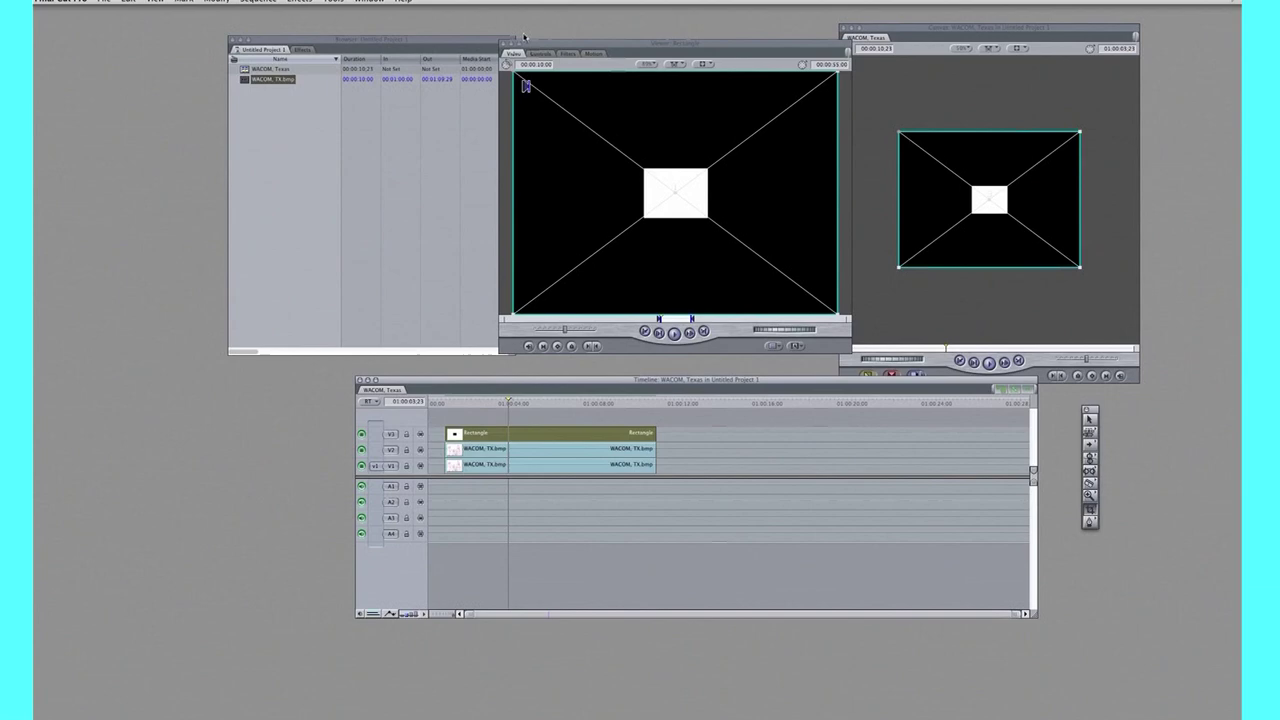
- Apply the Chroma Keyer filter to the Rectangle and check its generator and Filters tabs
left_click(298, 2)
mouse_move(318, 101)
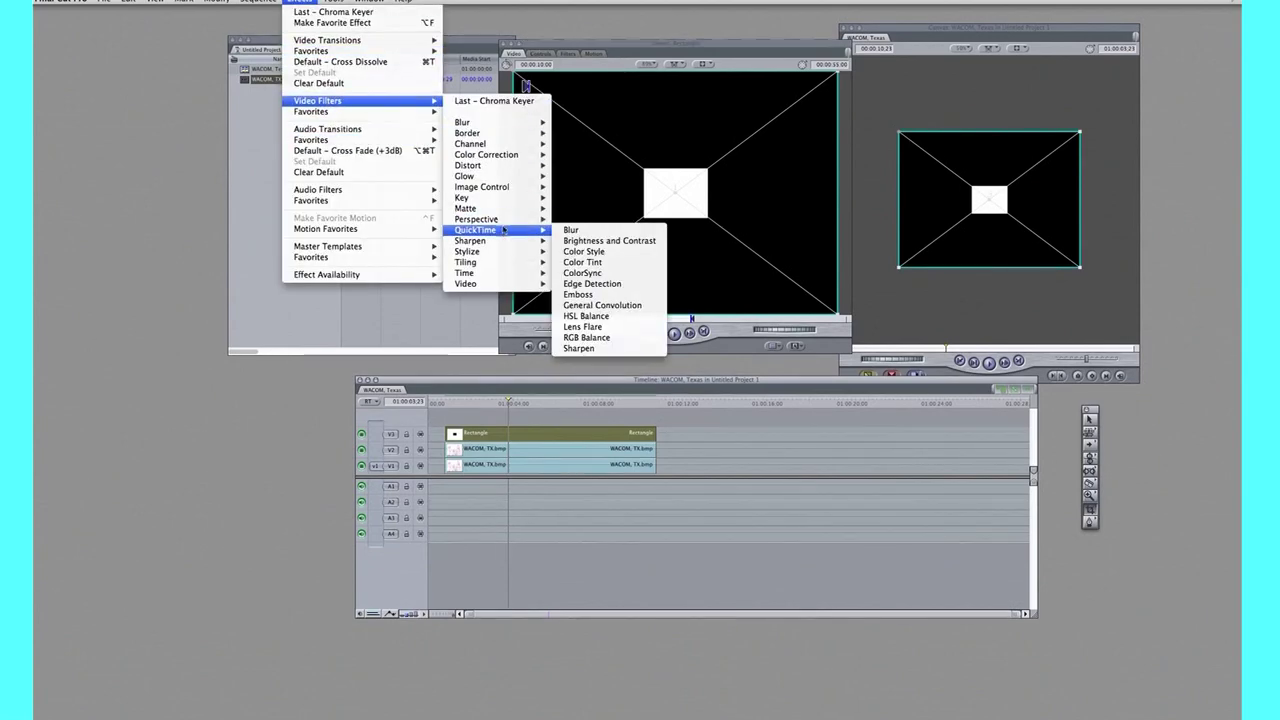
mouse_move(495, 197)
left_click(592, 208)
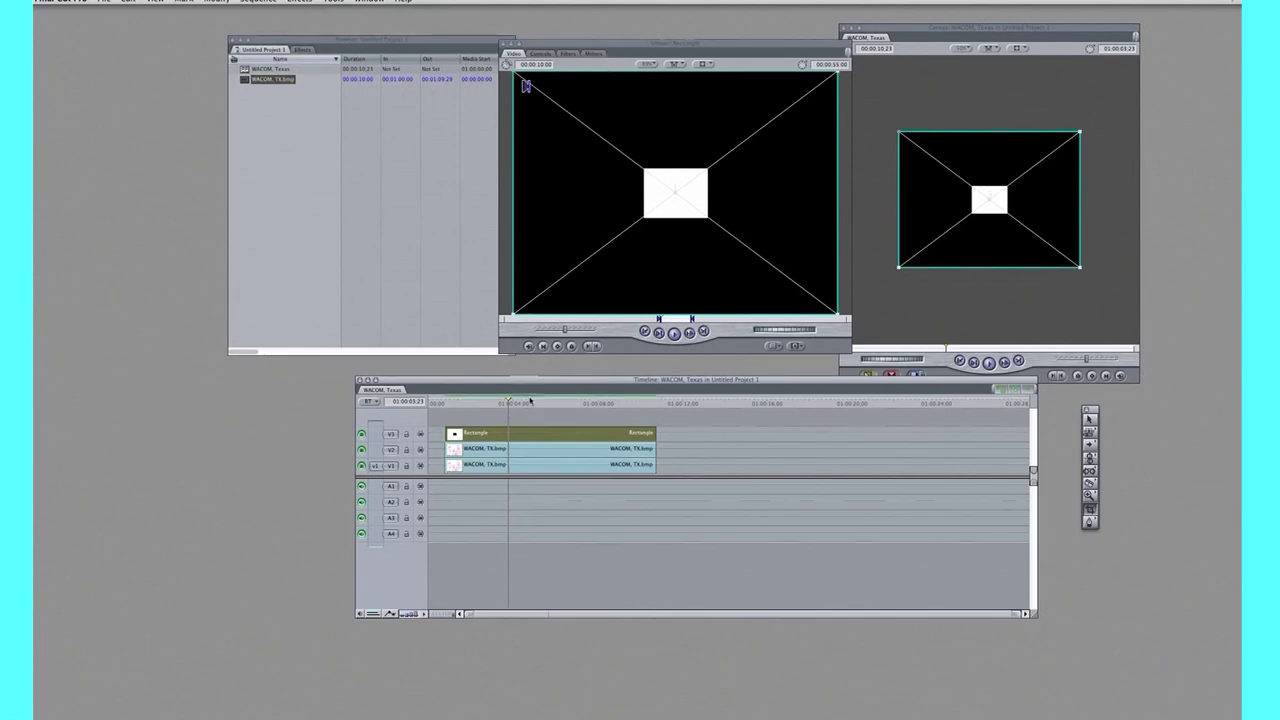
left_click(541, 53)
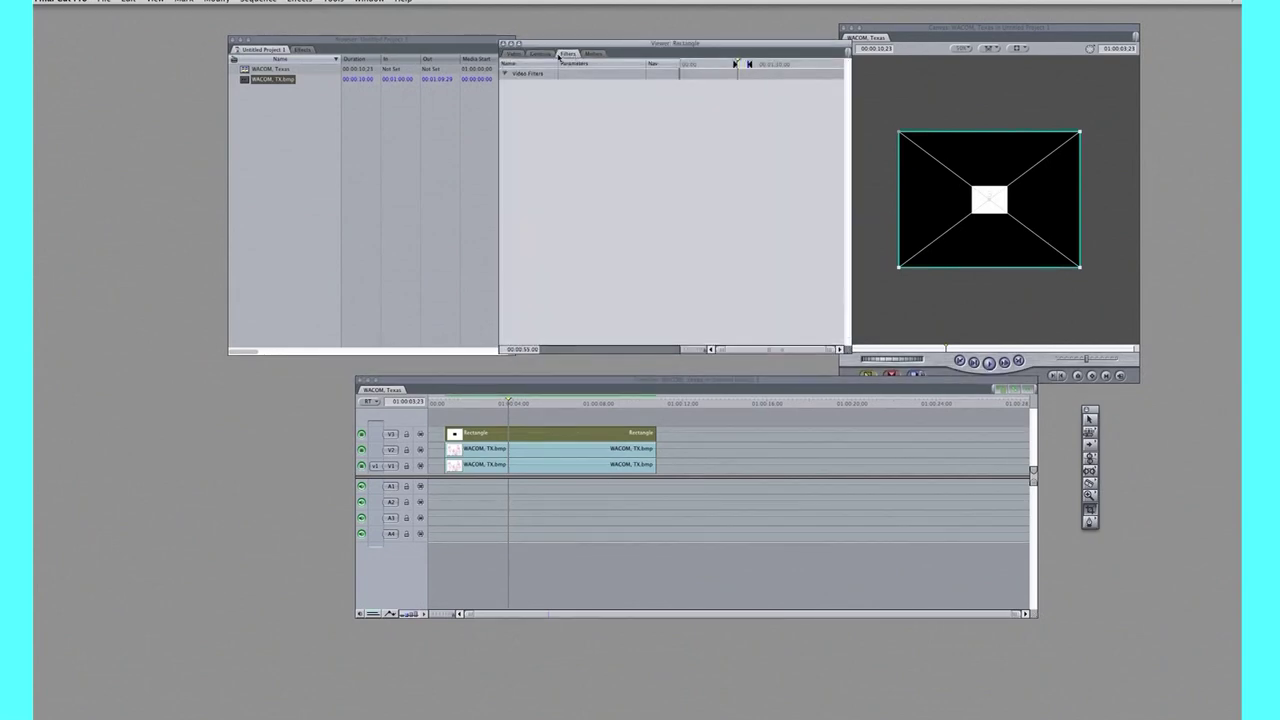
left_click(568, 53)
left_click(541, 53)
left_click(568, 53)
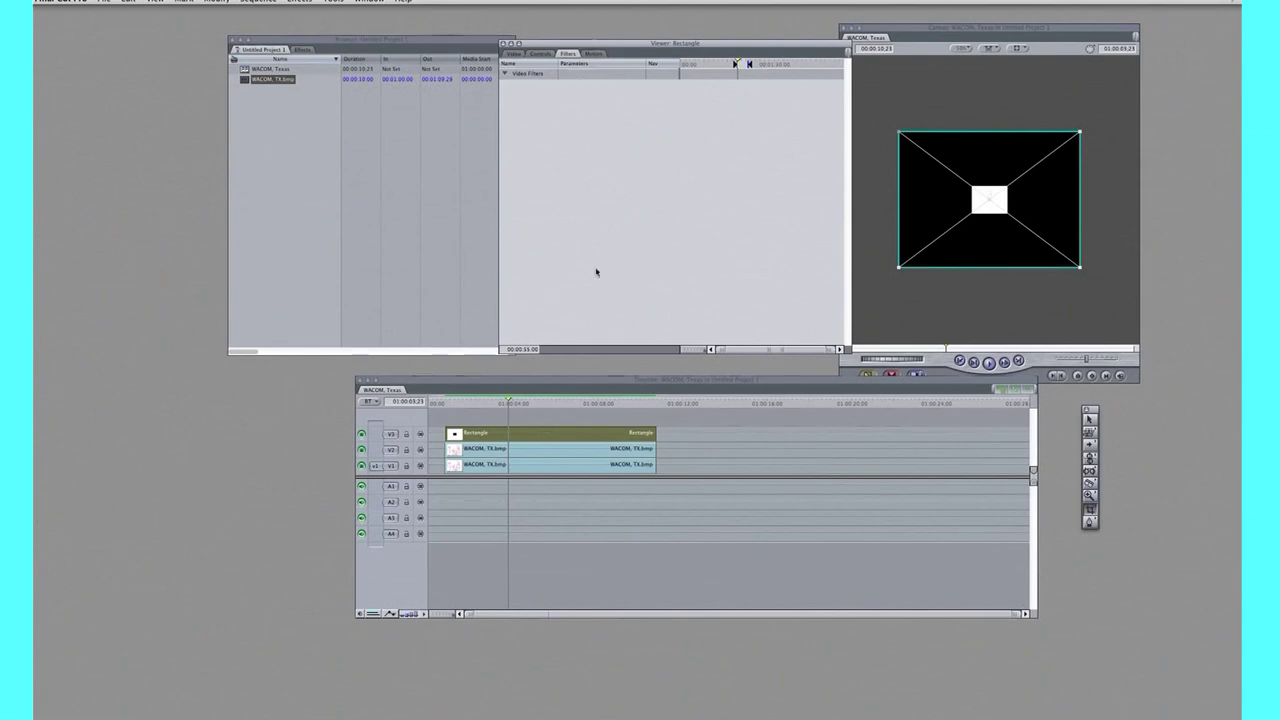
- Apply a second Chroma Keyer to the timeline Rectangle clip and expand its settings
double_click(563, 432)
left_click(299, 0)
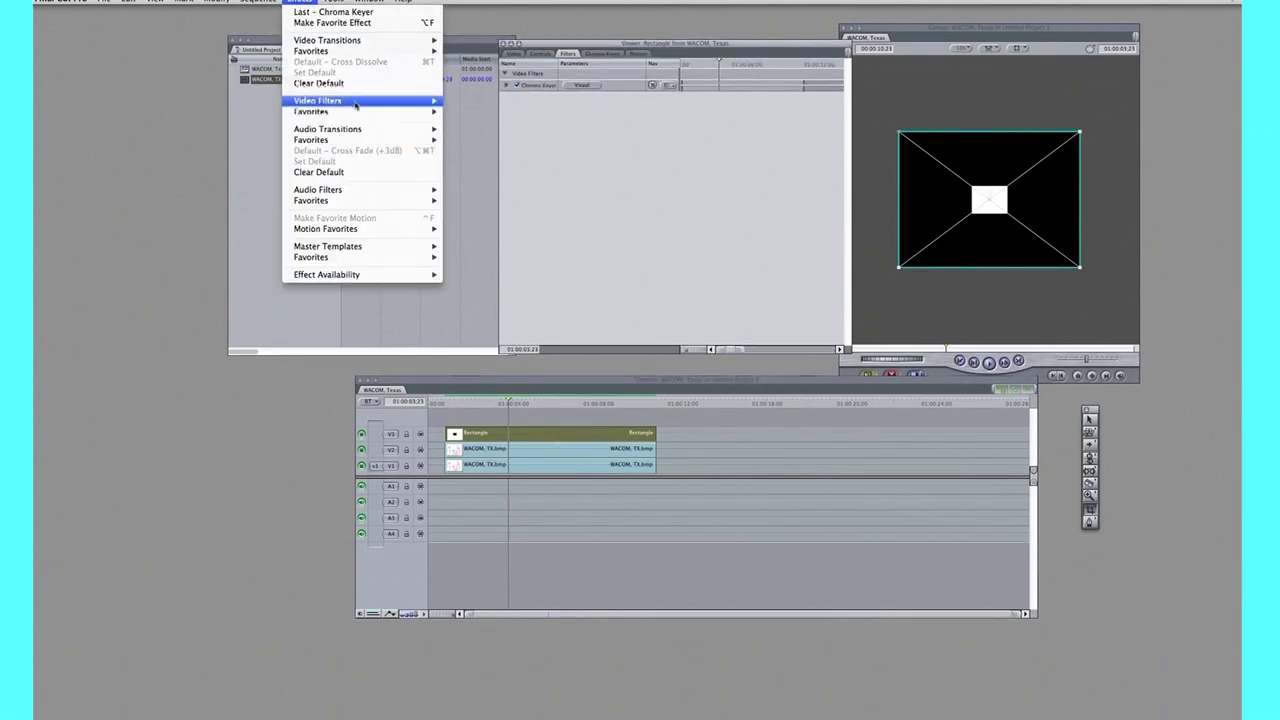
mouse_move(318, 101)
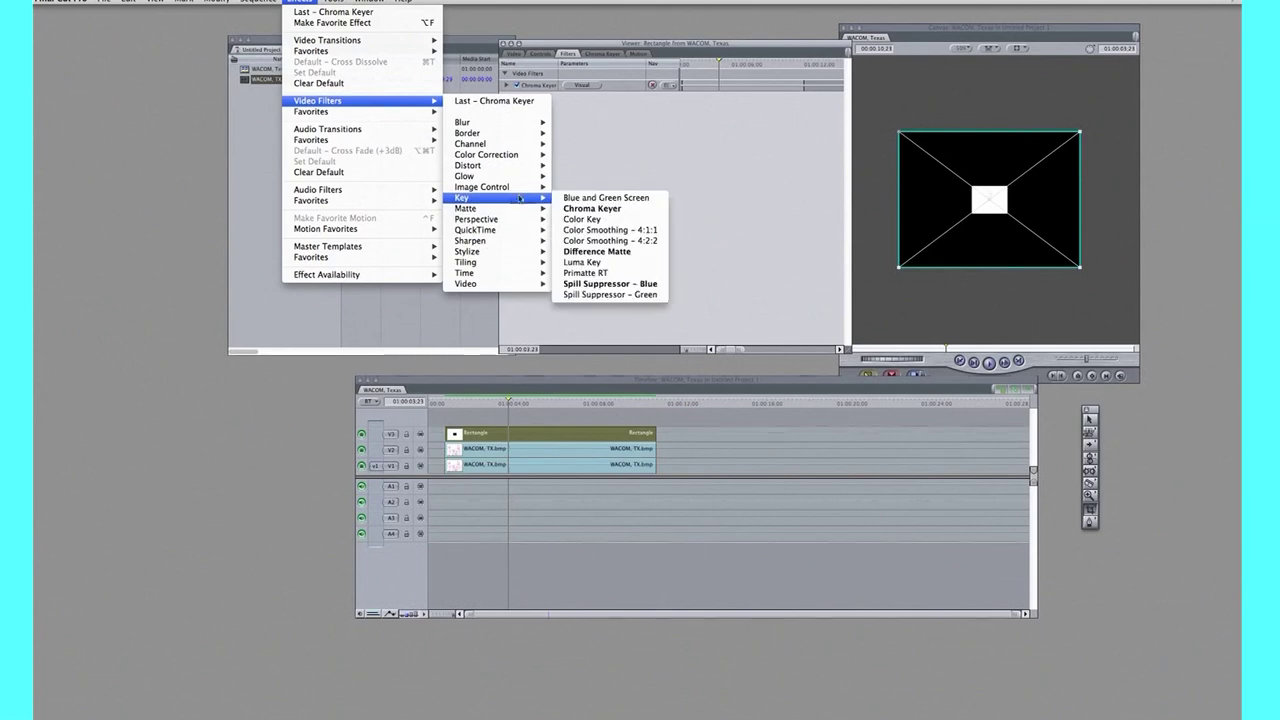
left_click(595, 210)
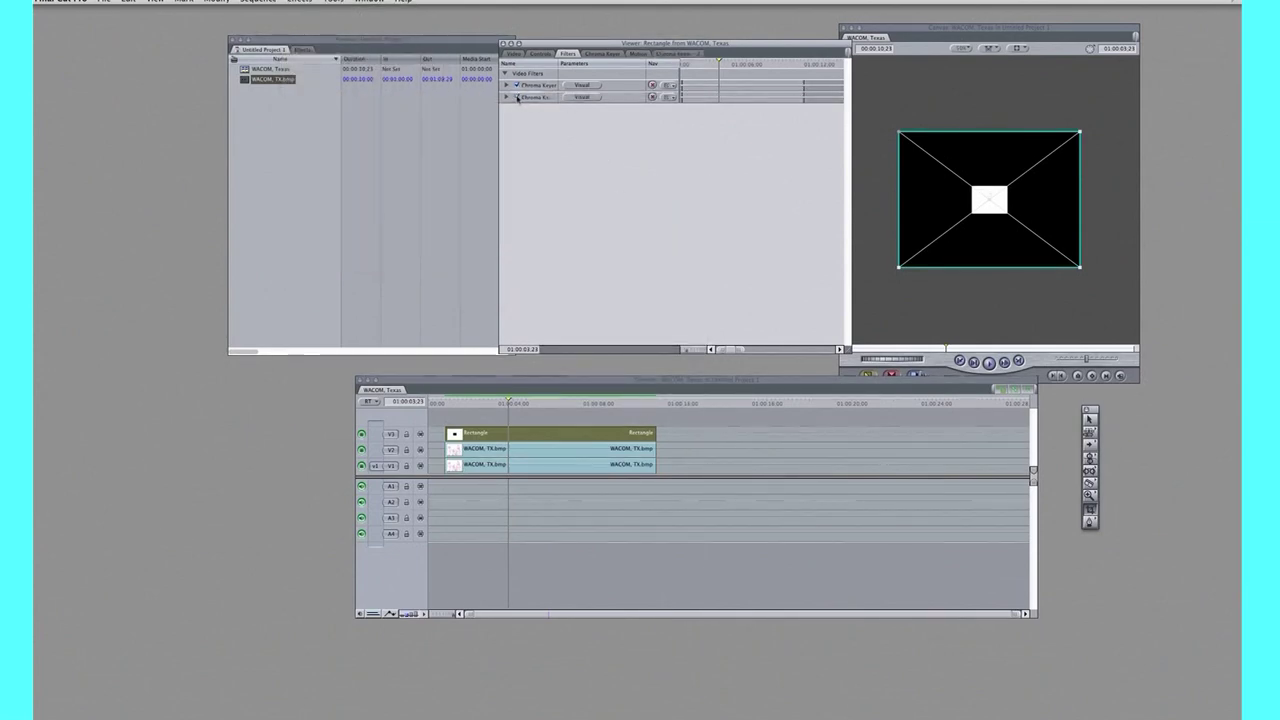
left_click(508, 97)
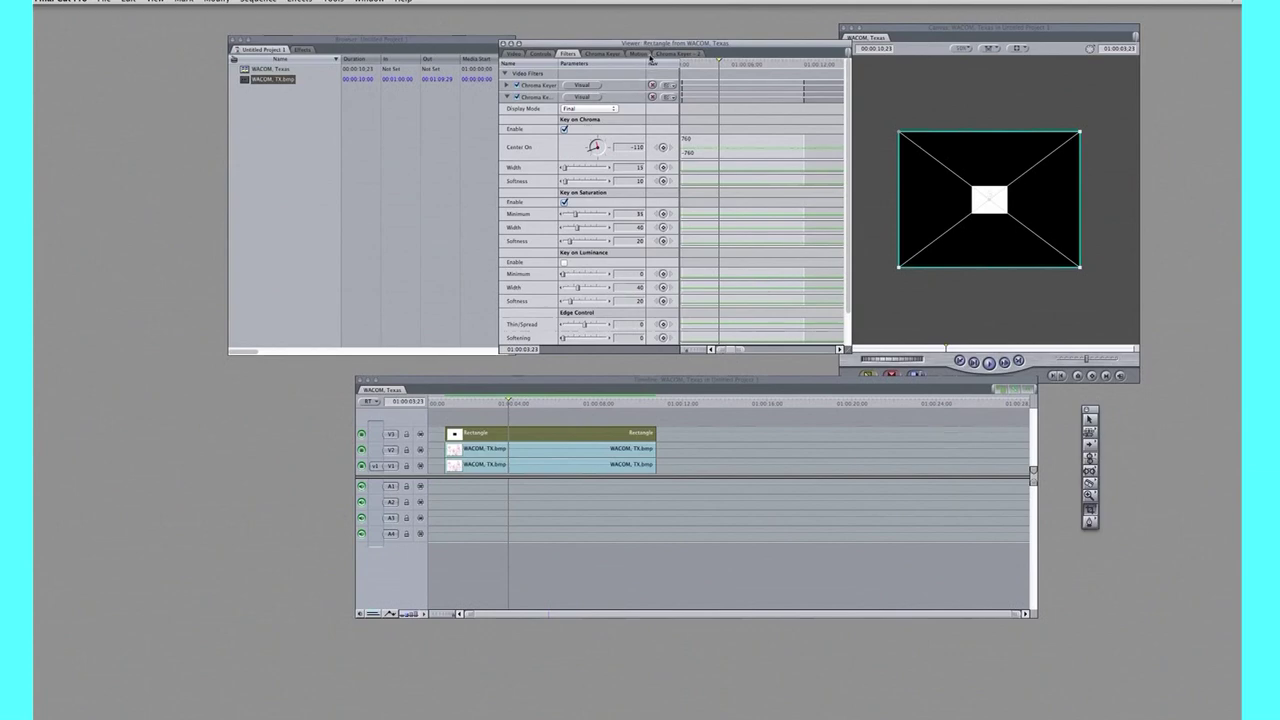
- Show the chroma key graphs and set the Sat and Luma ranges toward the dark end
left_click(645, 53)
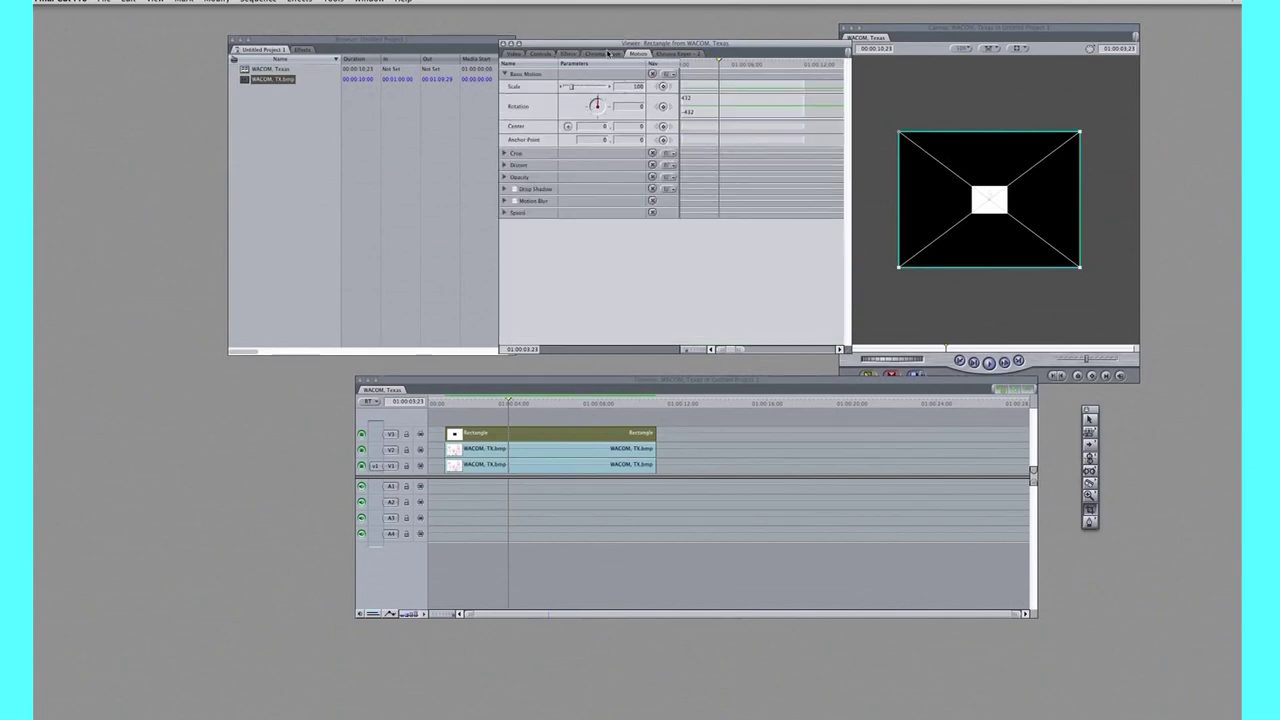
left_click(603, 53)
left_click(842, 188)
left_click(936, 188)
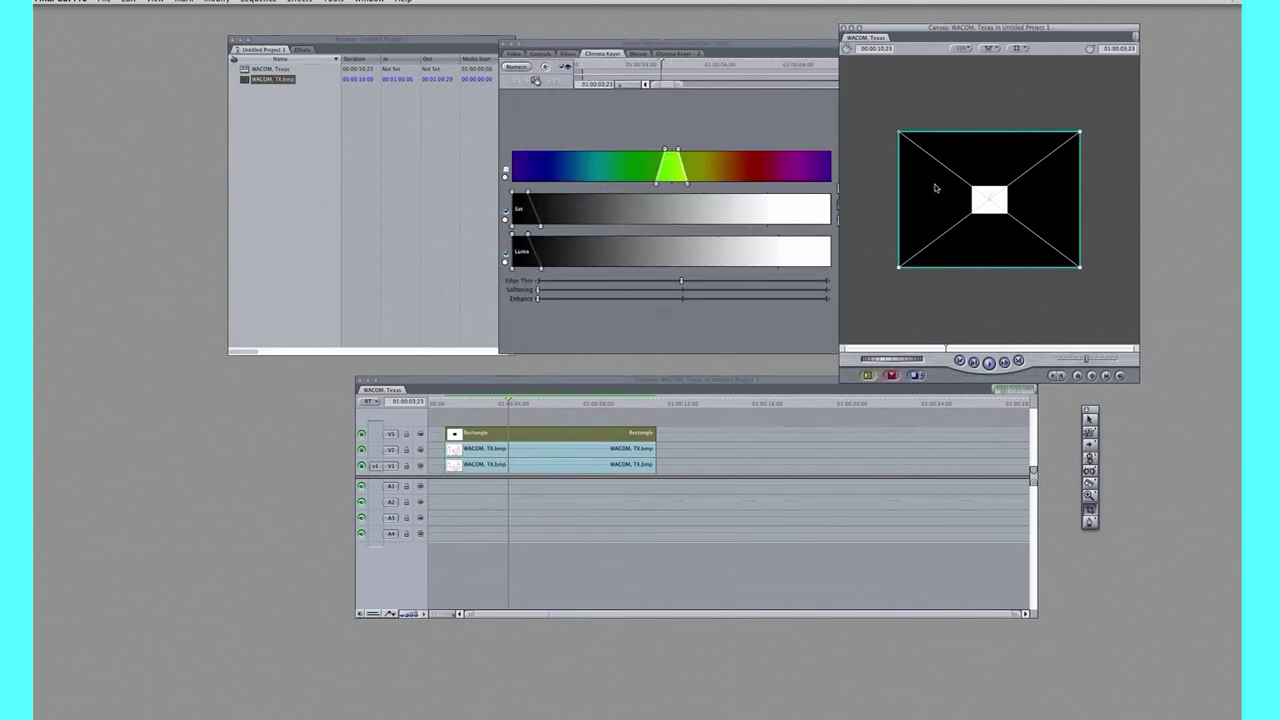
left_click(829, 177)
left_click(842, 188)
right_click(938, 187)
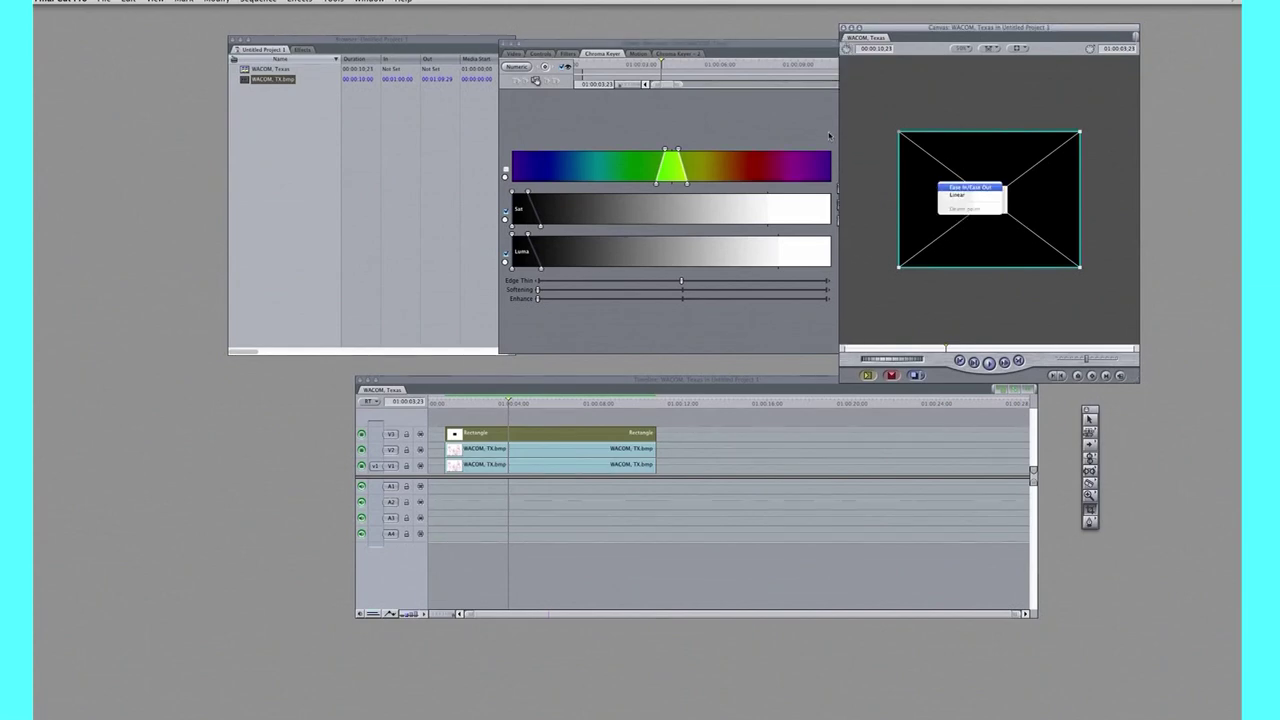
left_click(858, 131)
- Move the canvas aside, refine the Sat and Luma ranges, and scrub to another frame
left_click_drag(884, 22, 913, 22)
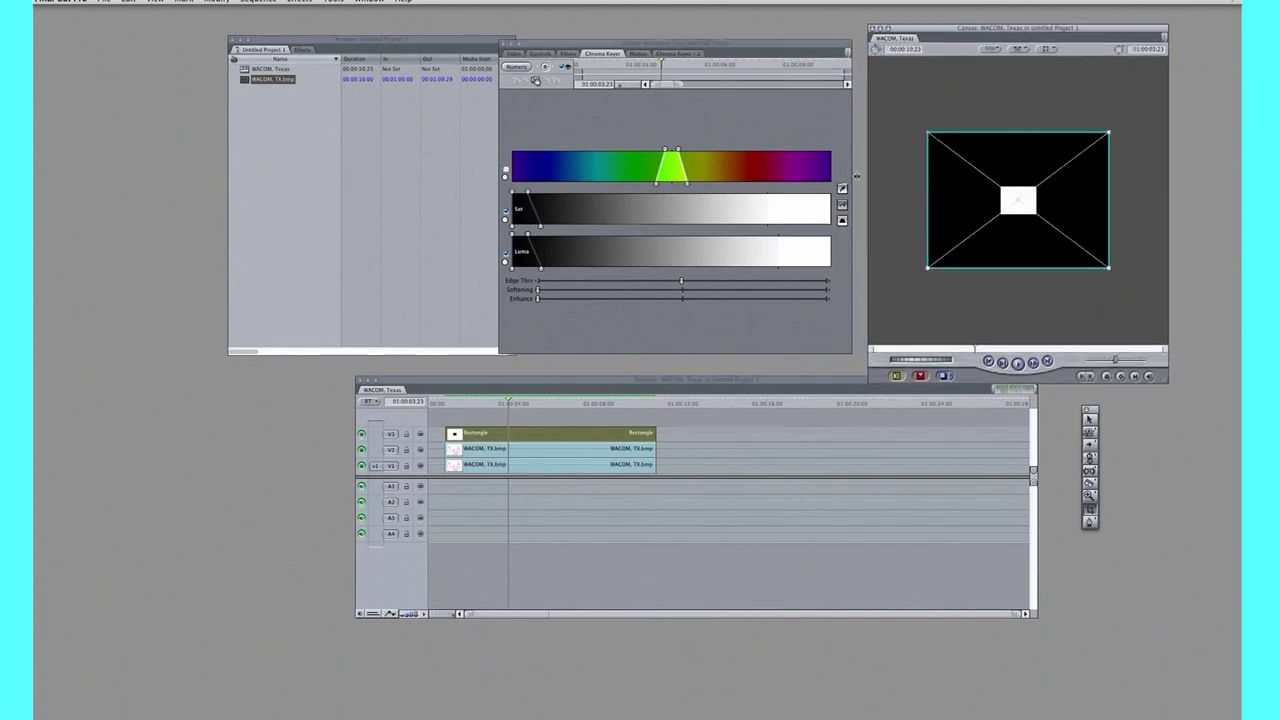
left_click(958, 197)
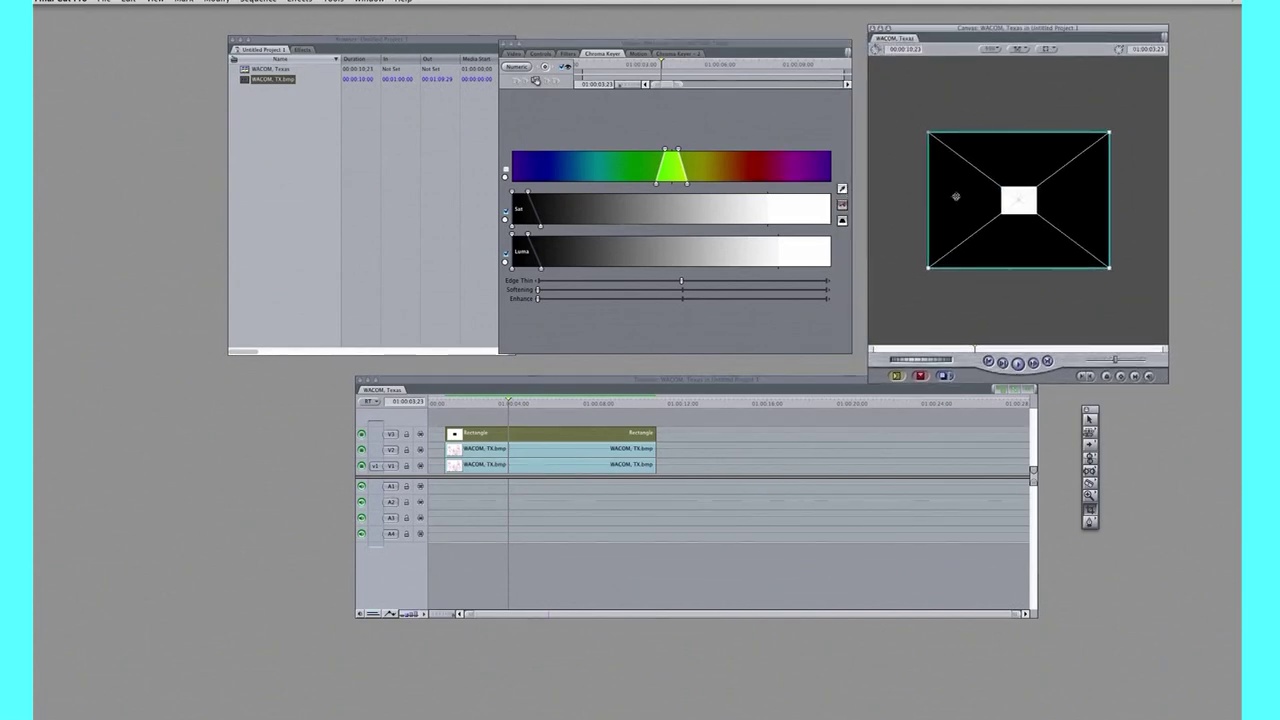
left_click(848, 190)
left_click(957, 200)
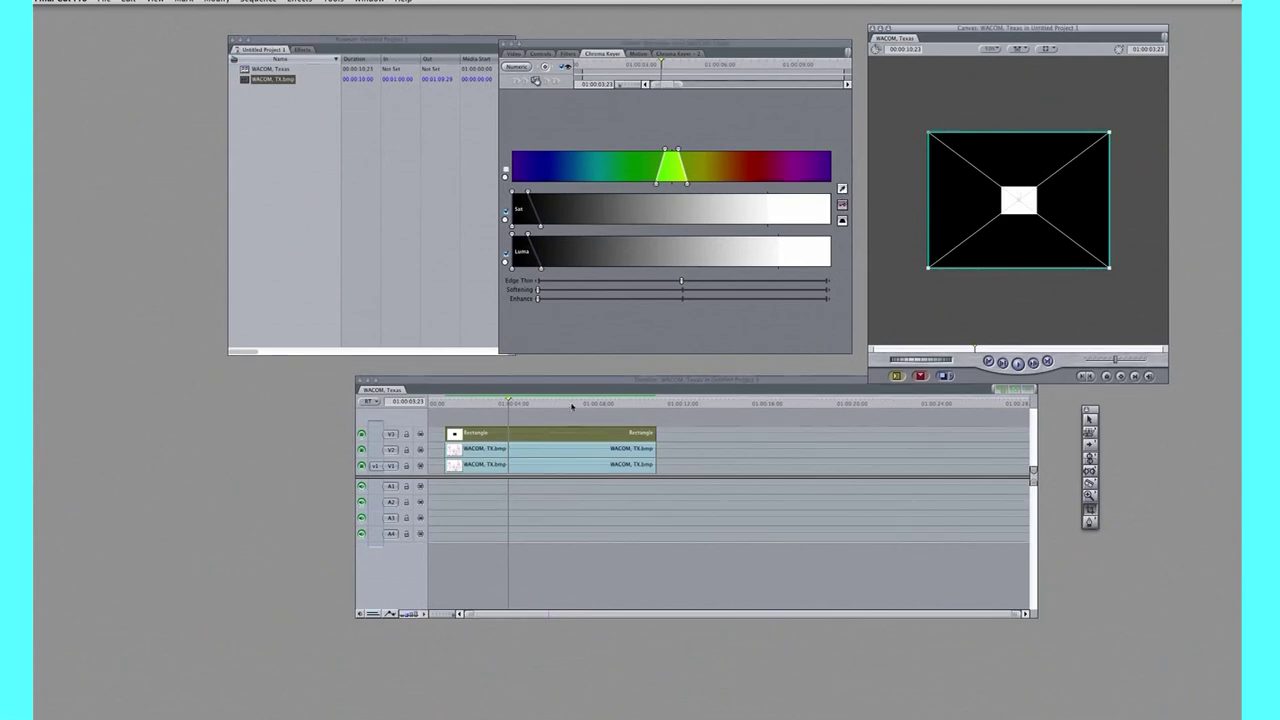
left_click_drag(486, 404, 502, 437)
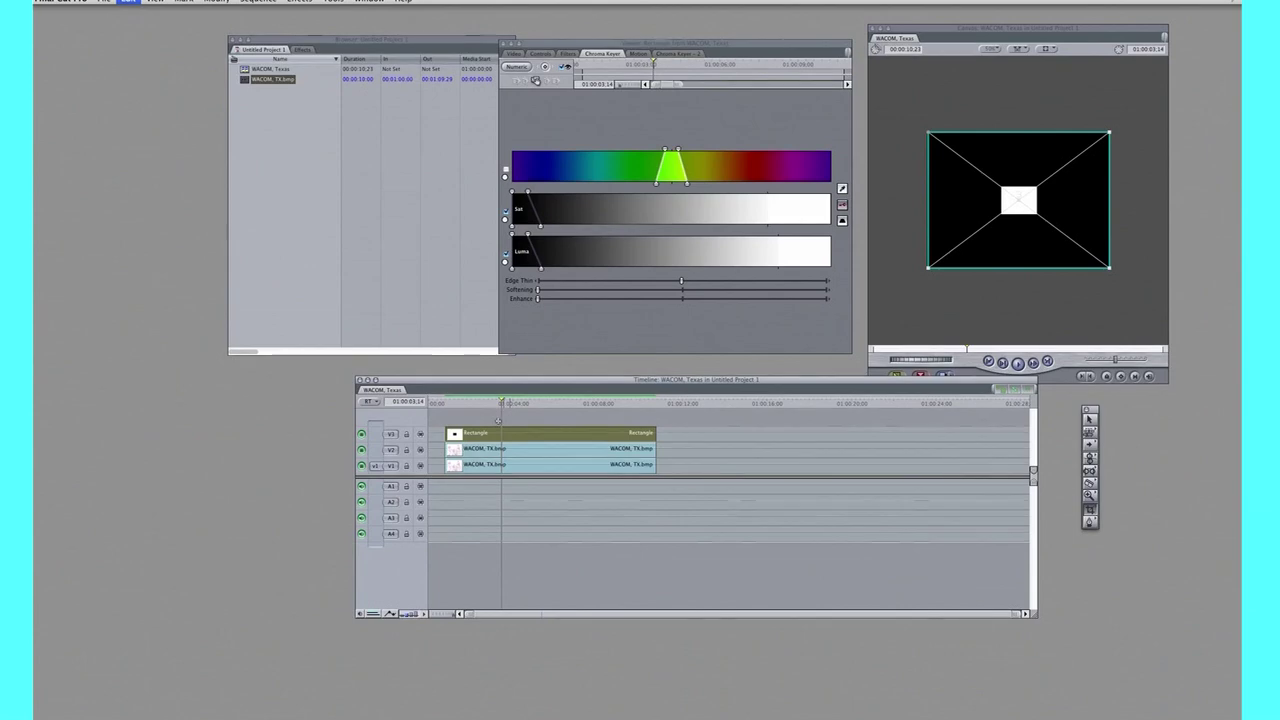
- Delete the Rectangle clip from V3 and put the playhead just before the clips
key("Delete")
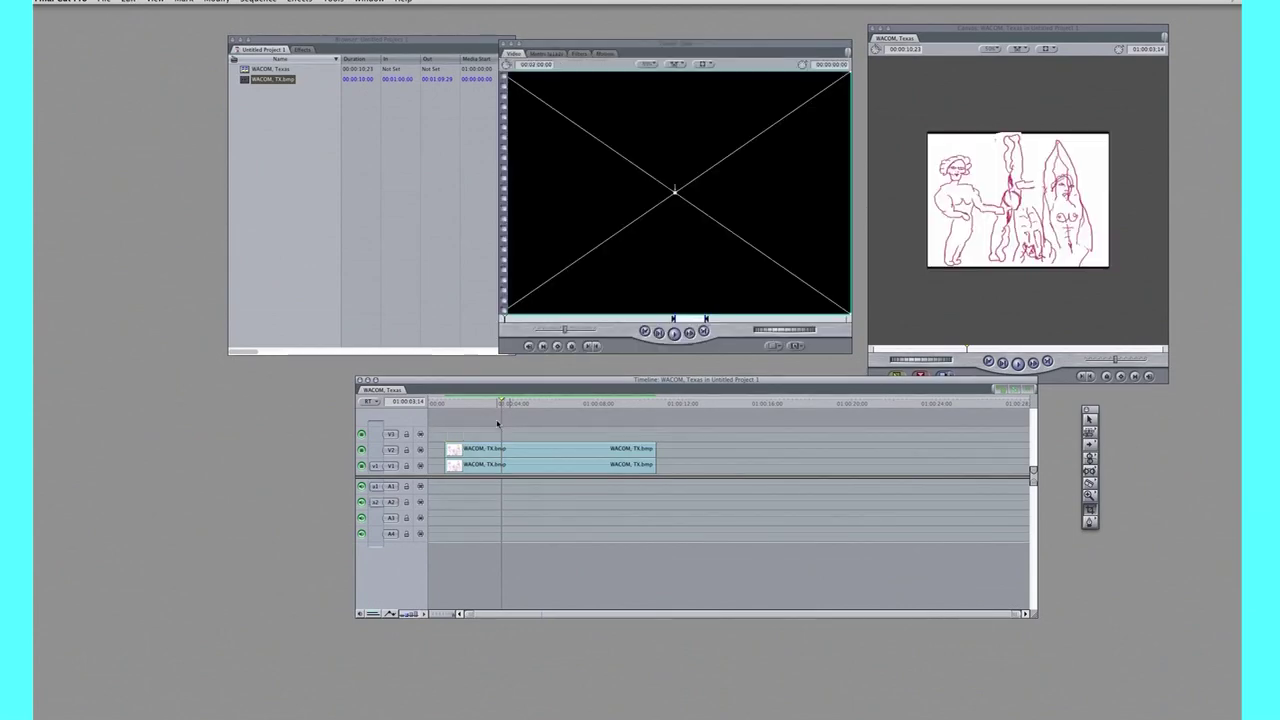
left_click(438, 404)
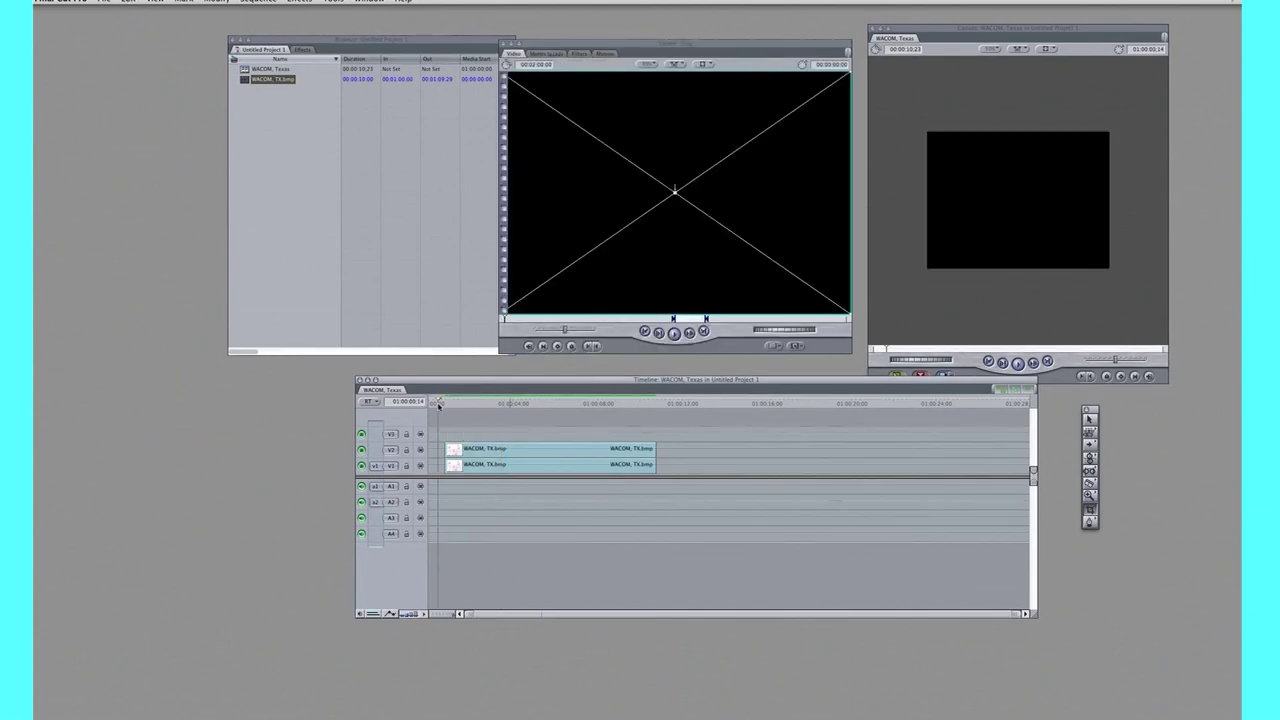